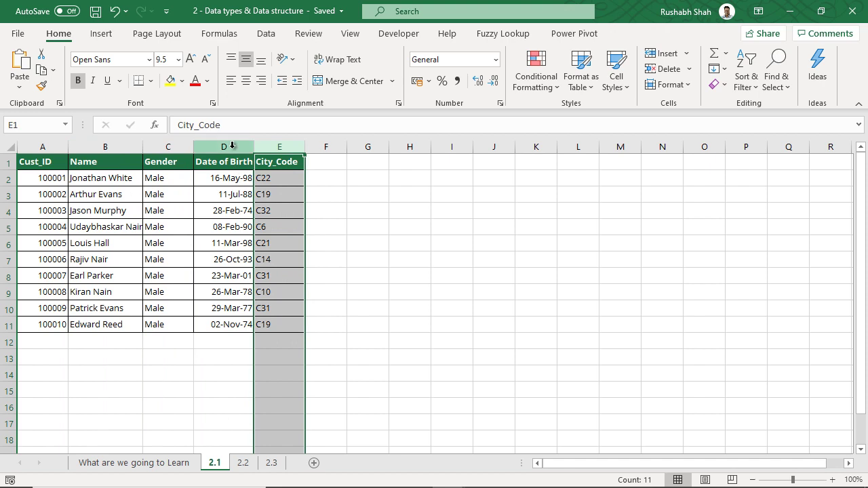
Examine the Cust_ID, Name, Gender, Date of Birth and City_Code columns of the customer table for their data types and alignment.
left_click(233, 148)
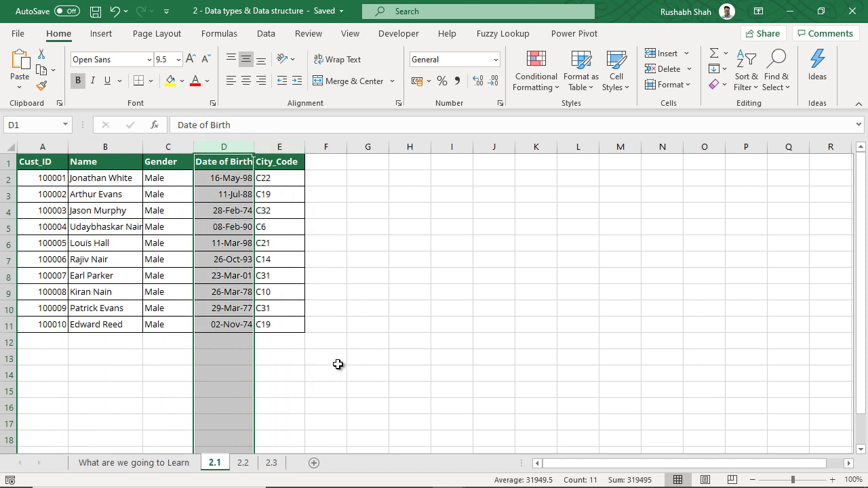
left_click_drag(285, 178, 285, 322)
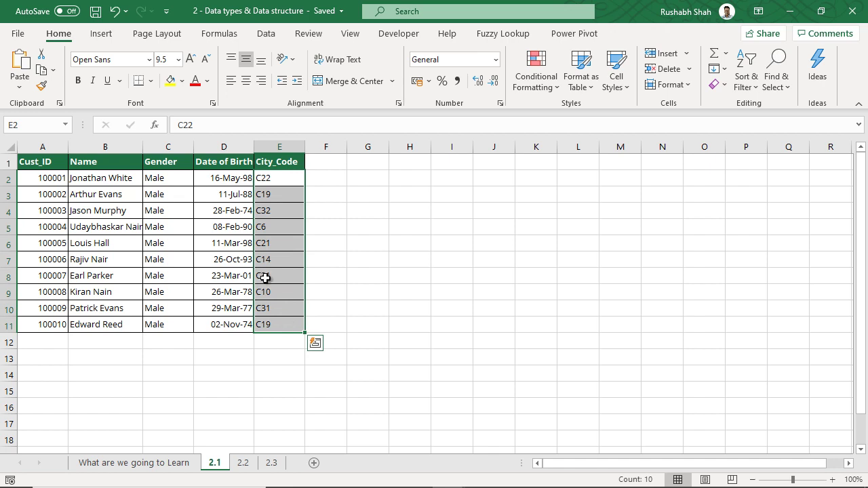
left_click(325, 149)
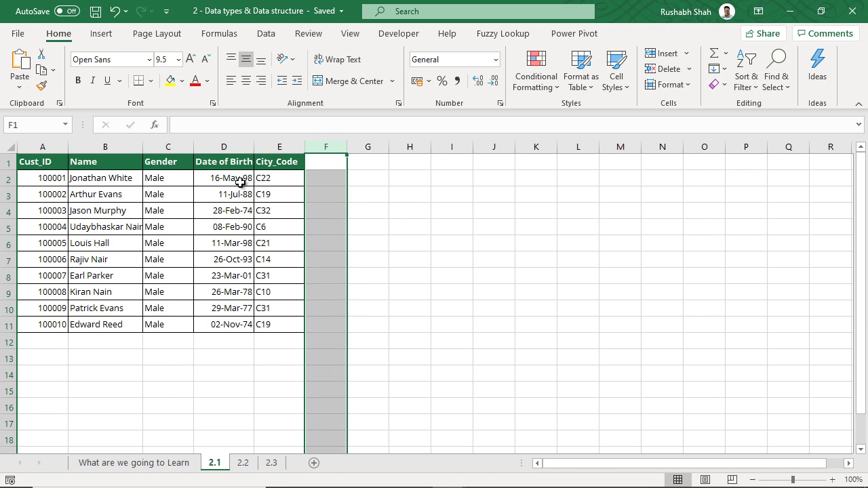
left_click(239, 148)
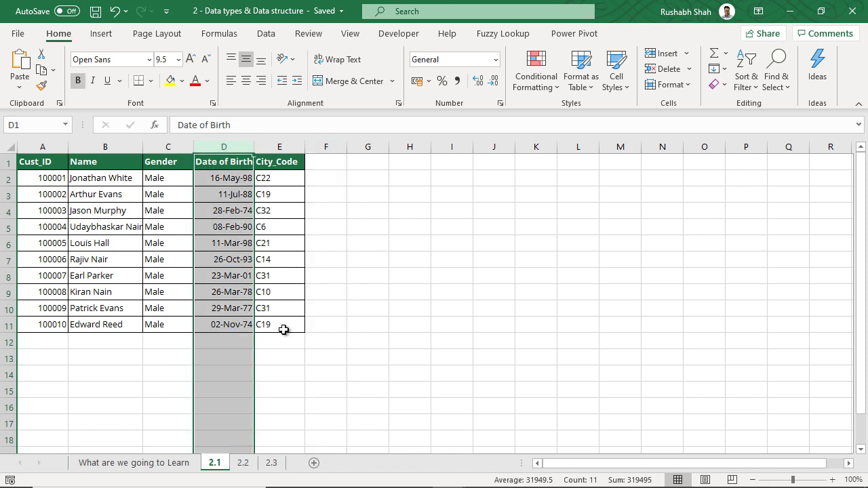
left_click(239, 249)
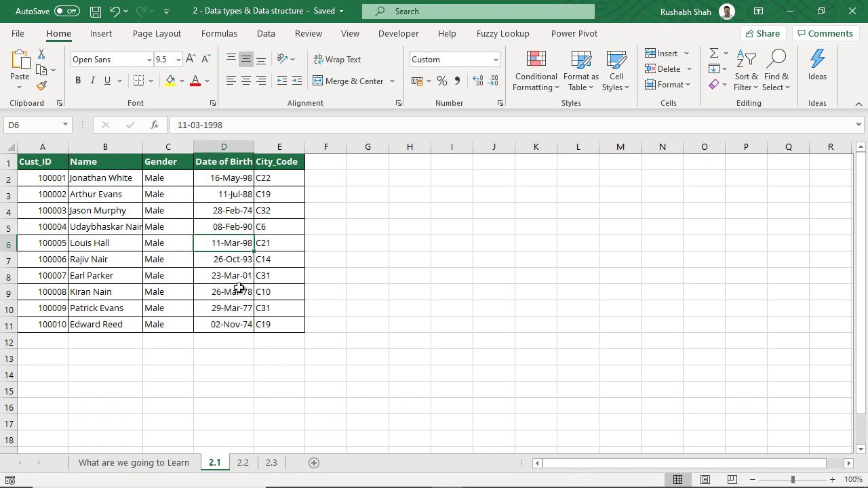
left_click_drag(58, 180, 60, 323)
left_click_drag(132, 179, 188, 325)
left_click_drag(272, 184, 272, 325)
left_click_drag(218, 181, 234, 325)
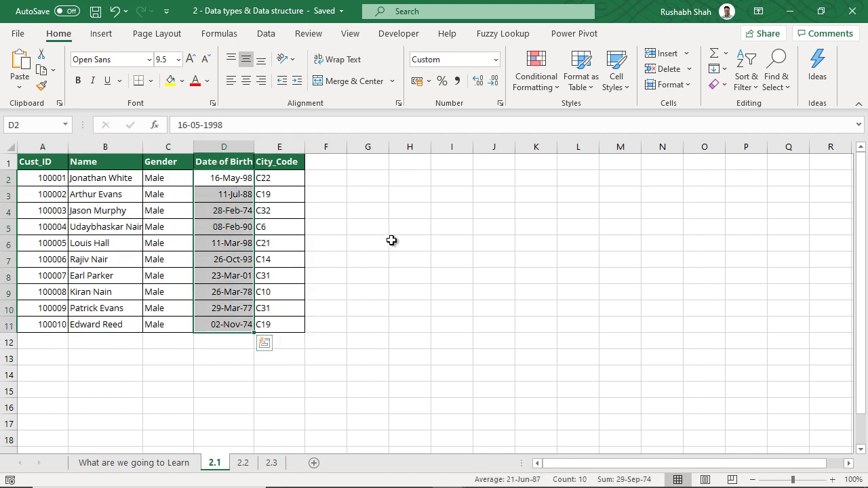
Widen column H to roughly three times its width and enter the number 123 in cell H3.
left_click(417, 198)
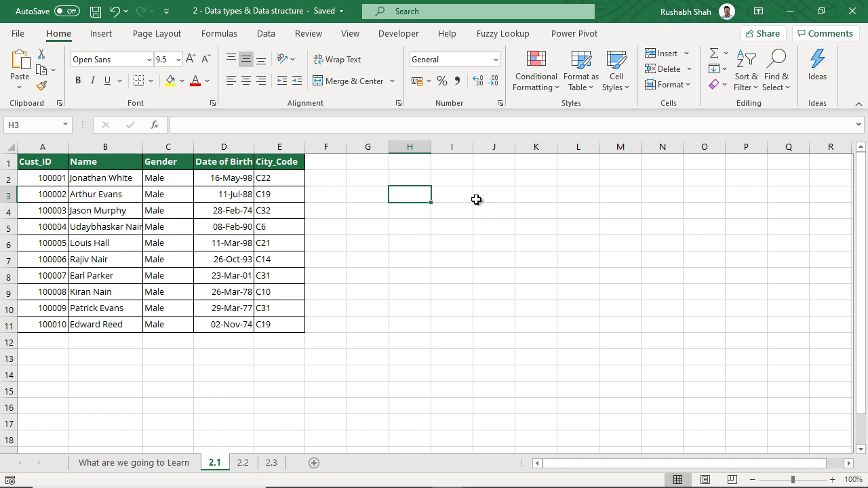
double_click(432, 147)
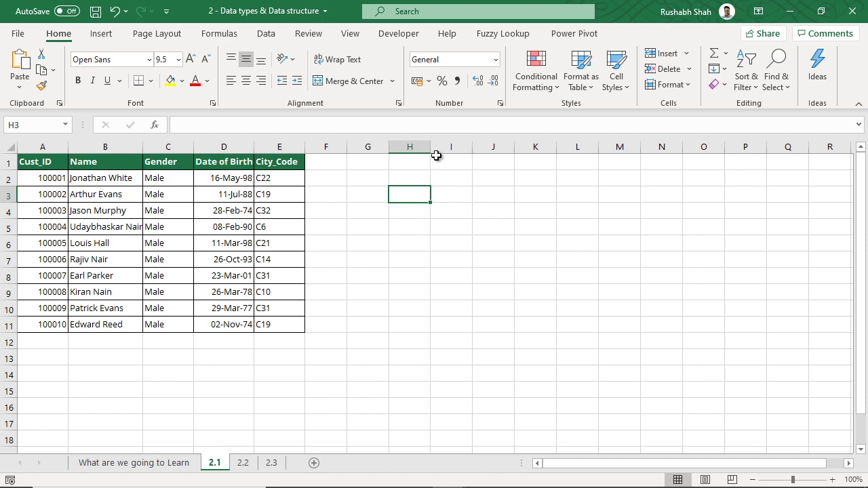
left_click_drag(430, 148, 521, 149)
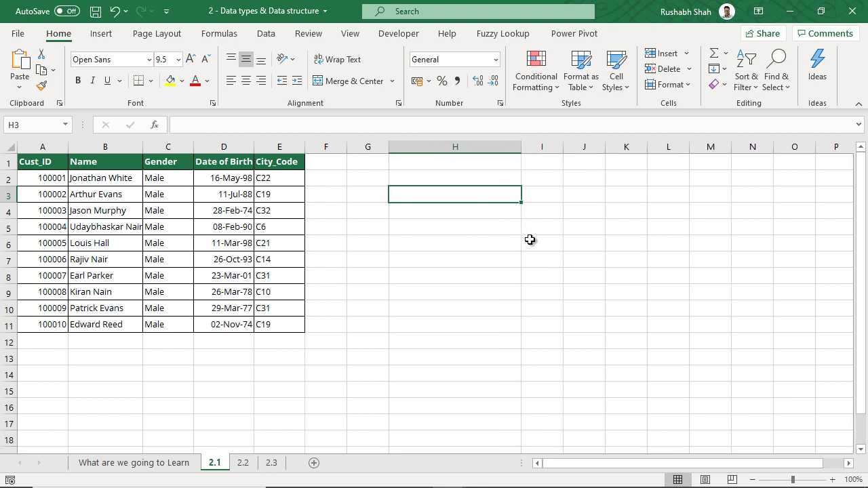
type("123")
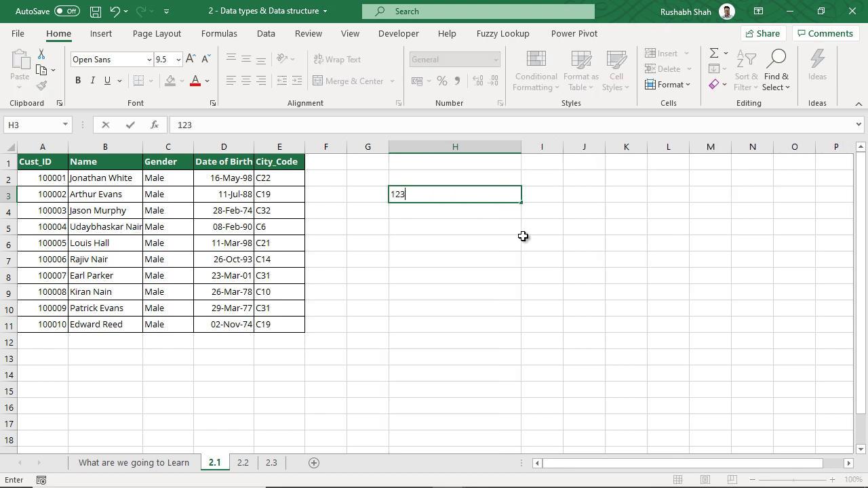
key("Return")
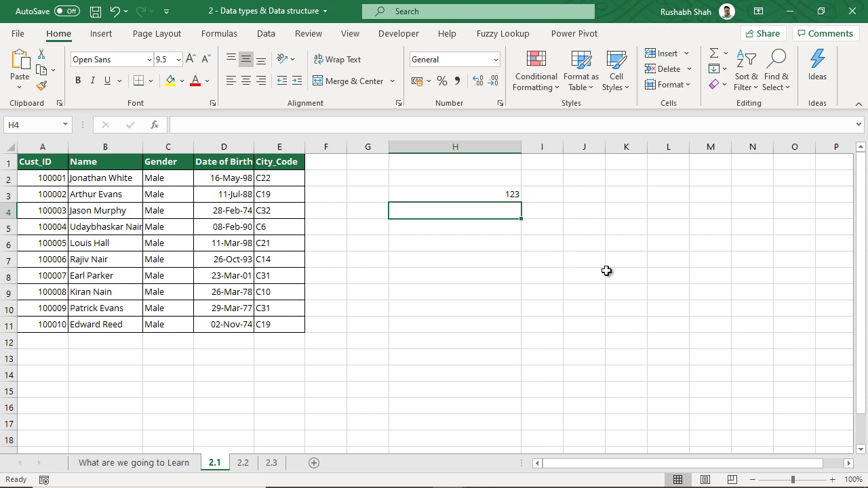
Enter the note "numbers are right aligned" in cell J3, beside the sample number.
left_click(589, 198)
type("num")
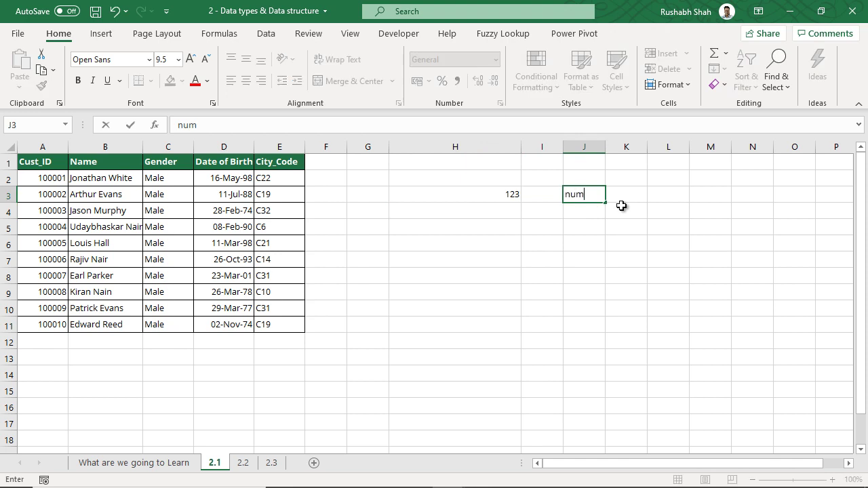
type("bers are right ")
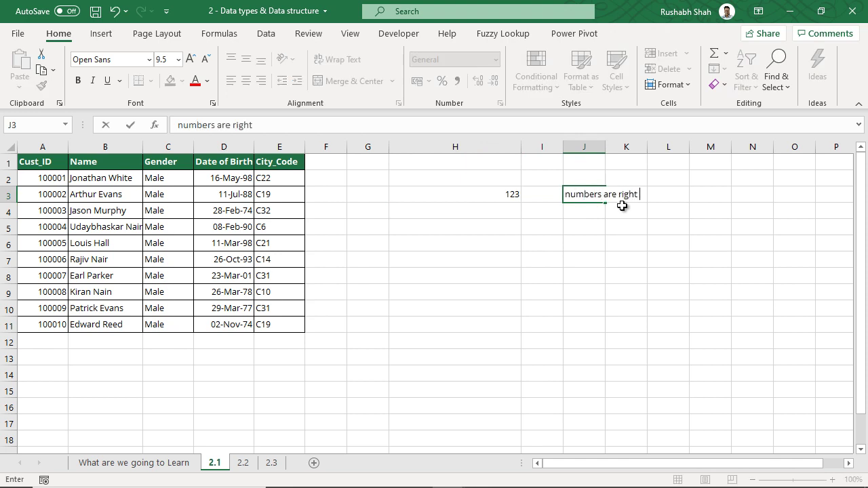
type("aligned")
key("Return")
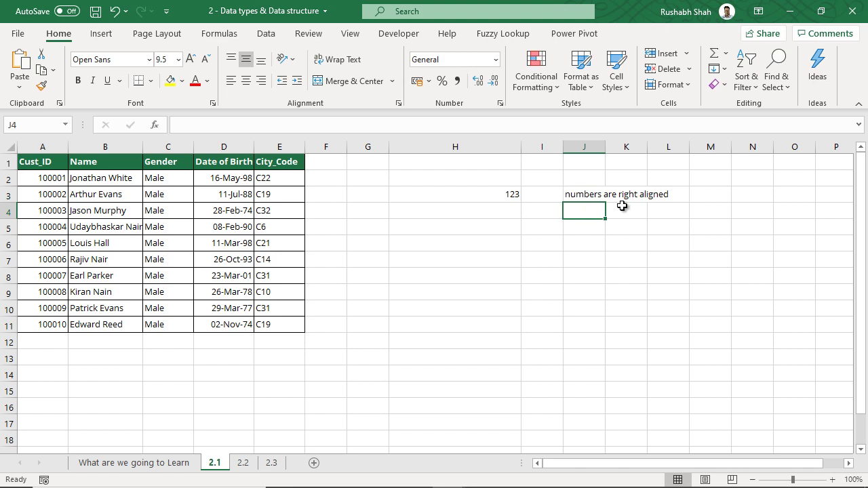
Enter the sample text values abc, xyz and C14 in cells H4, H5 and H6.
left_click(509, 210)
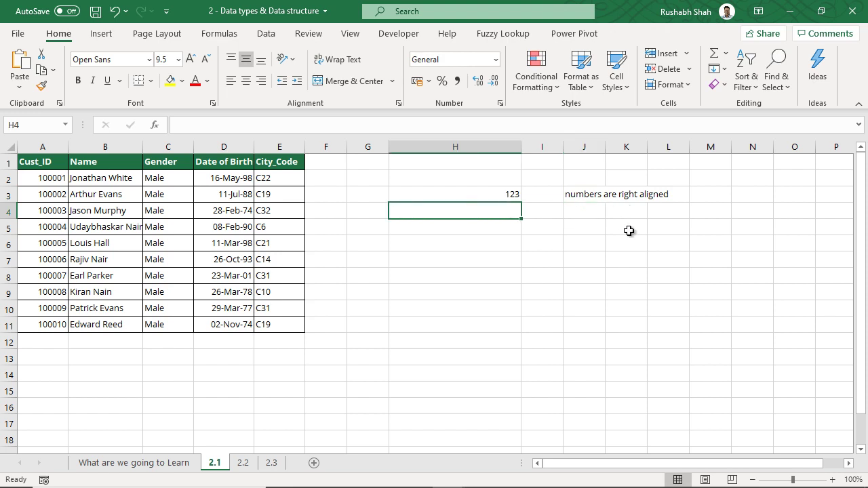
type("abc")
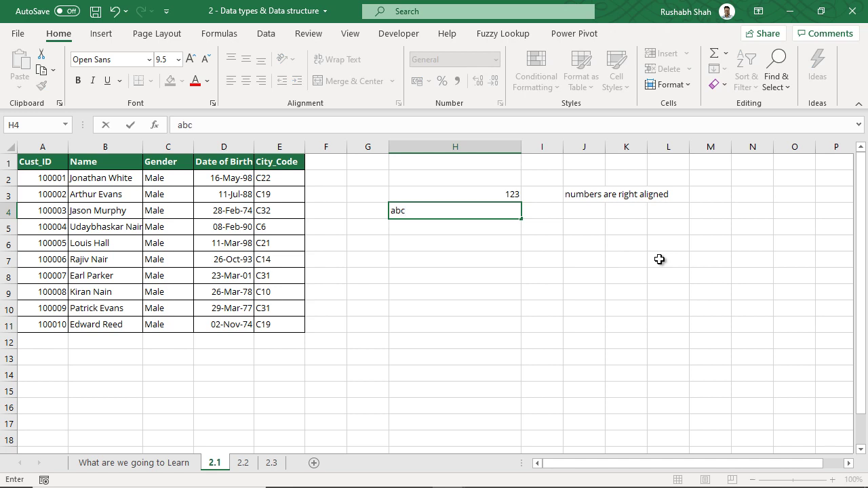
key("Return")
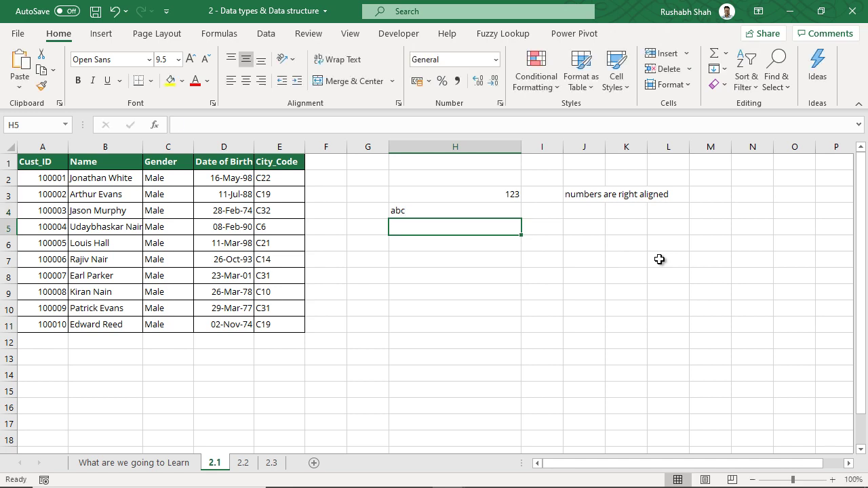
type("xyz")
key("Return")
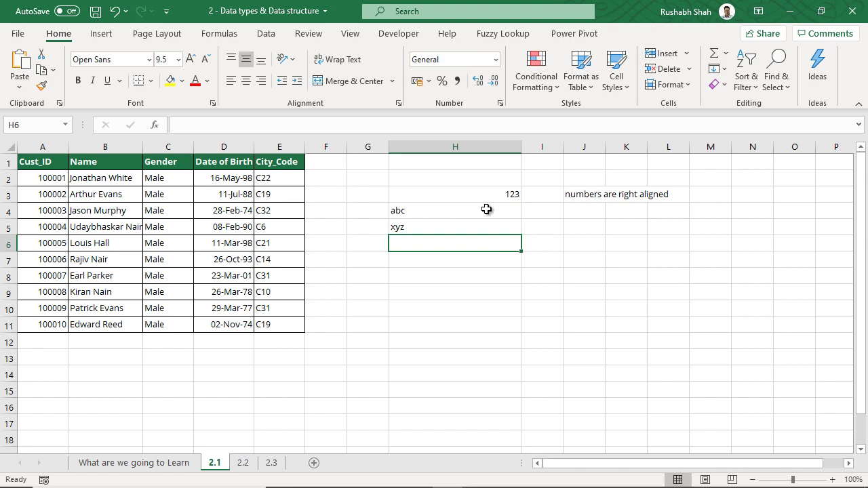
left_click_drag(277, 177, 287, 324)
left_click(418, 243)
type("C14")
key("Return")
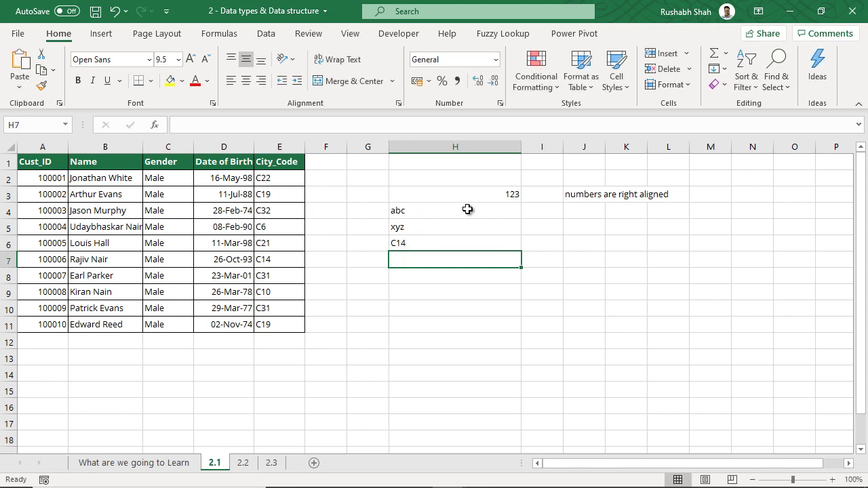
Enter the note "text is left aligned" in cell J4, beside the first text sample.
left_click(576, 213)
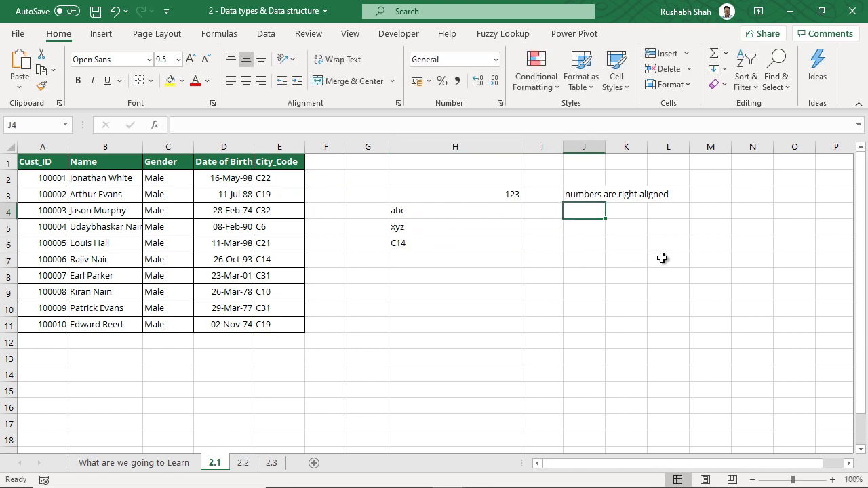
type("text is a")
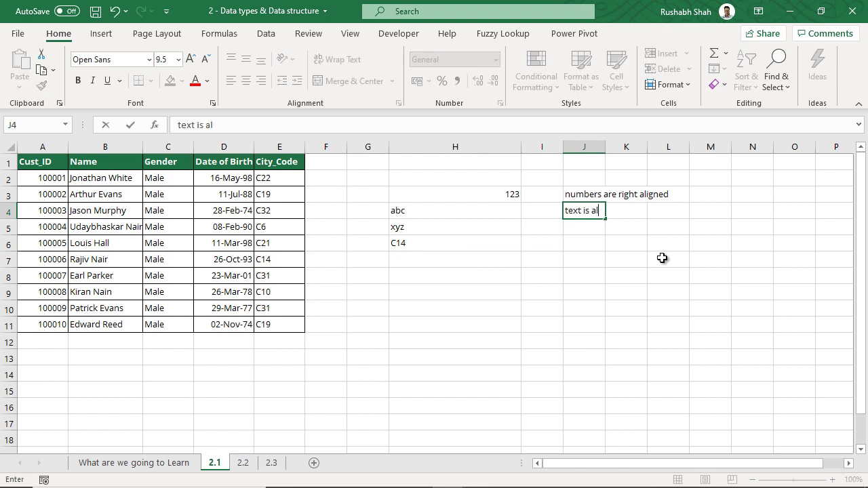
key("BackSpace")
type("left aligned")
key("Return")
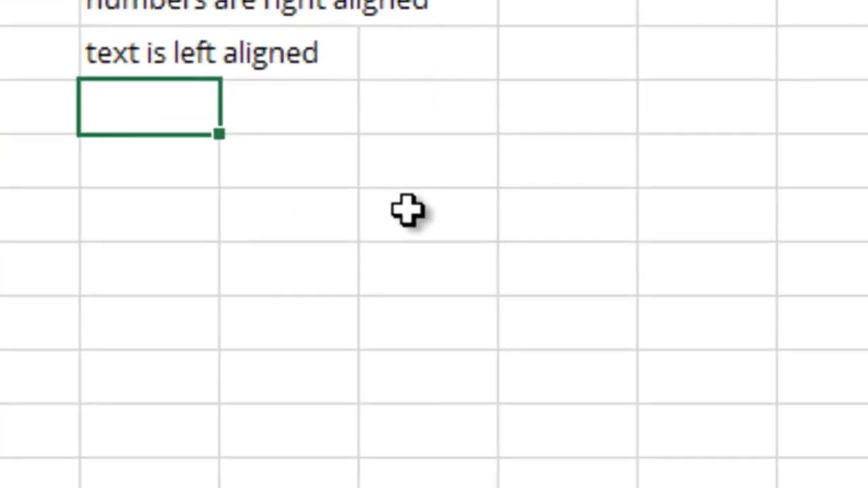
Enter the bold note "anything that is left aligned by default, is text" in cell J5 and save the workbook.
type("anything that is left aligned by default, is text")
key("Return")
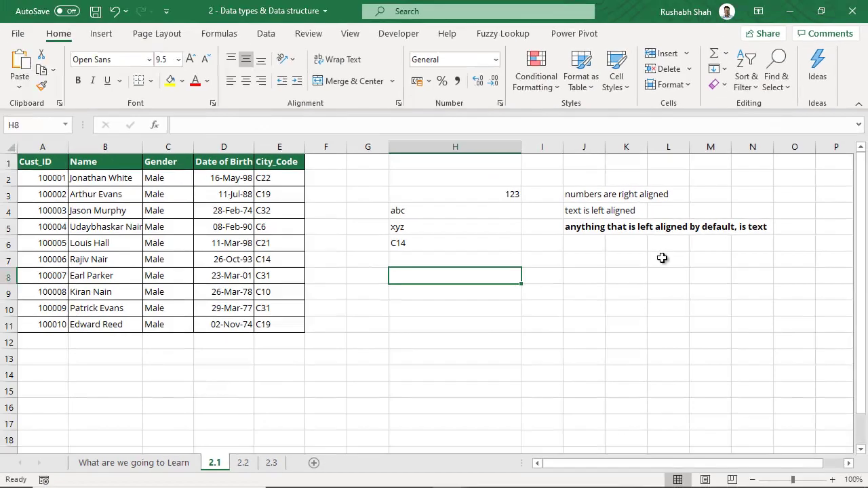
key("ctrl+s")
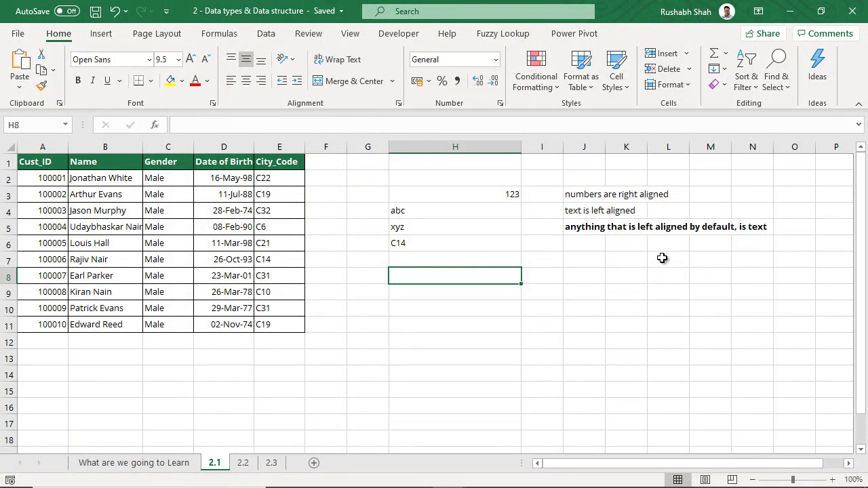
Enter the sample dates 31-3-2020 in cell H8 and 3-31-2020 in cell H9.
type("31-3-2020")
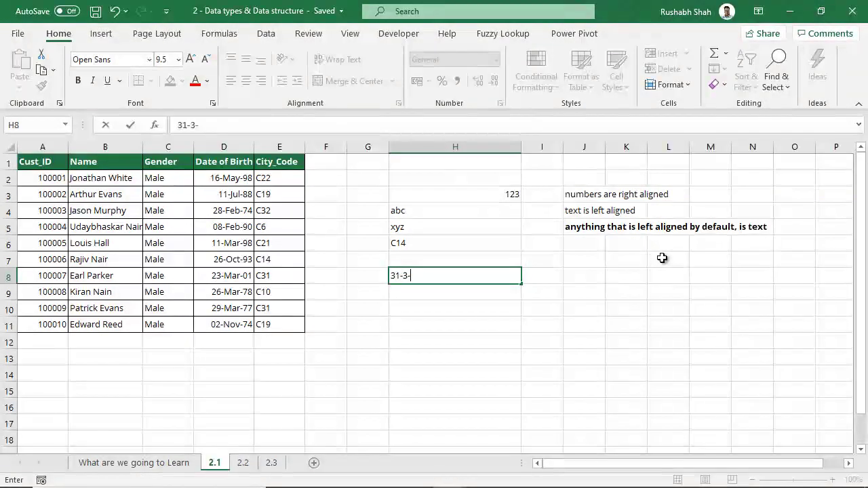
key("Return")
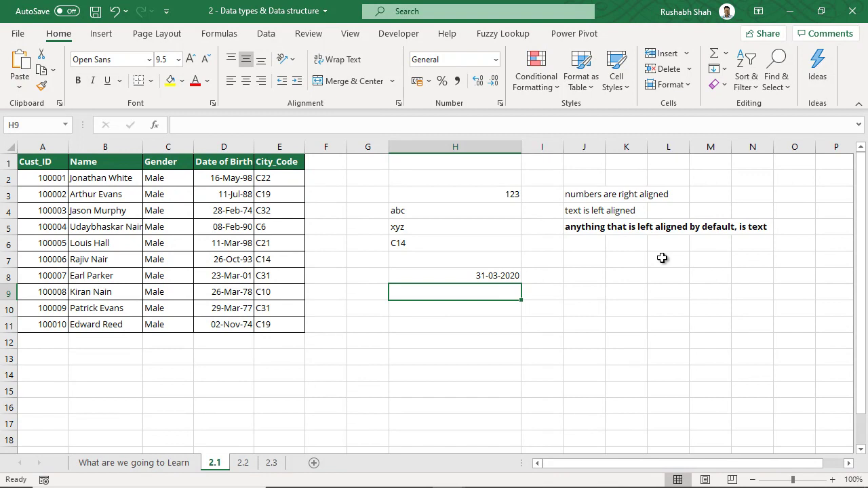
type("3-31-302")
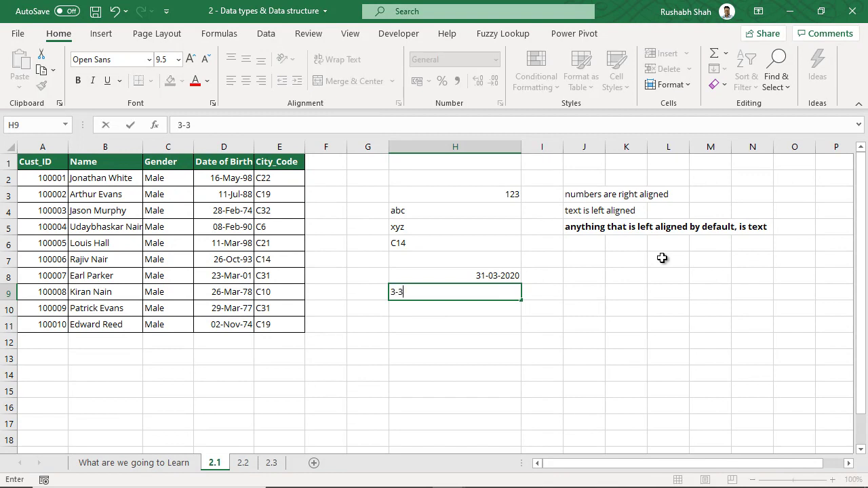
key("BackSpace")
key("BackSpace")
key("BackSpace")
type("2020")
key("Return")
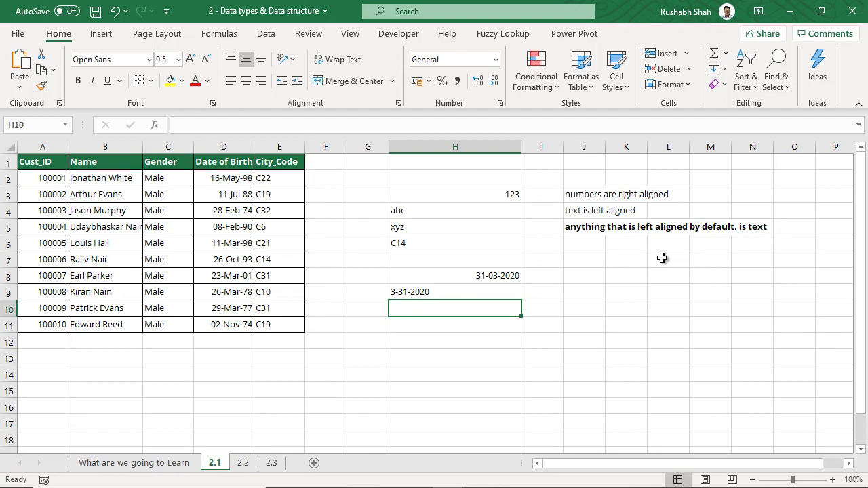
Enter the note "right aligned" in cell J8, beside the day-first date.
key("Right")
key("Right")
key("Up")
key("Up")
type("right aligned")
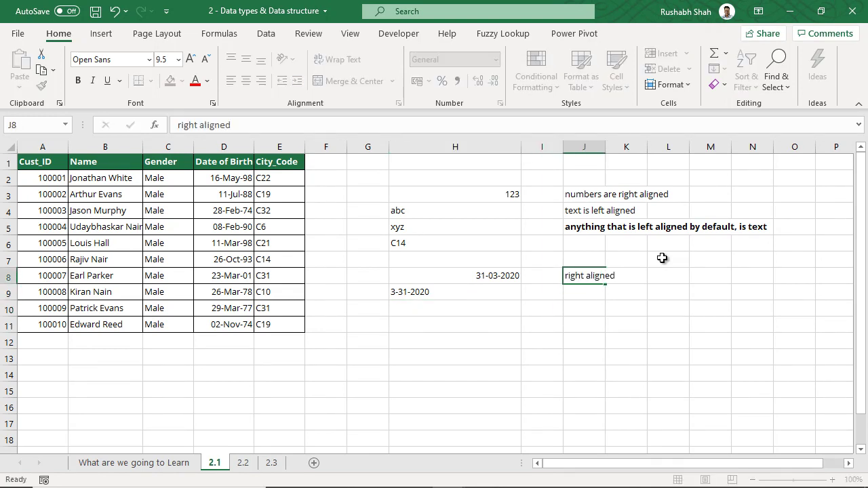
key("Return")
Enter the note "left aligned" in cell J9, beside the month-first date.
type("left")
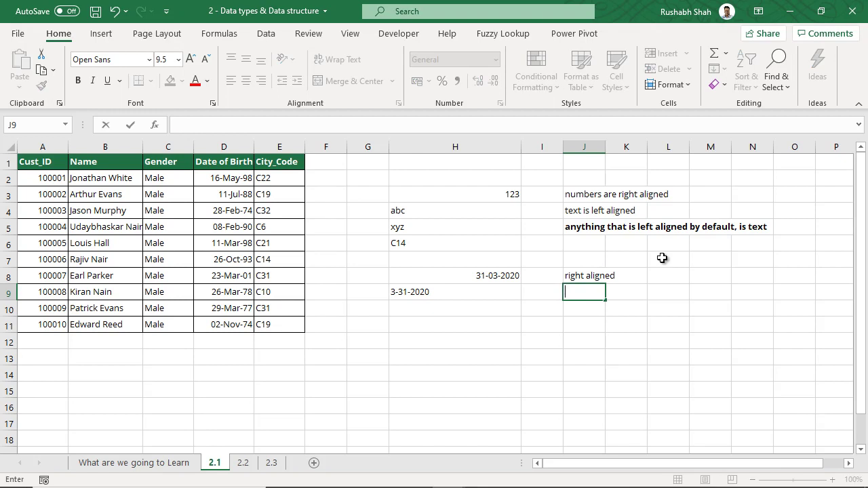
type(" aligne")
key("Return")
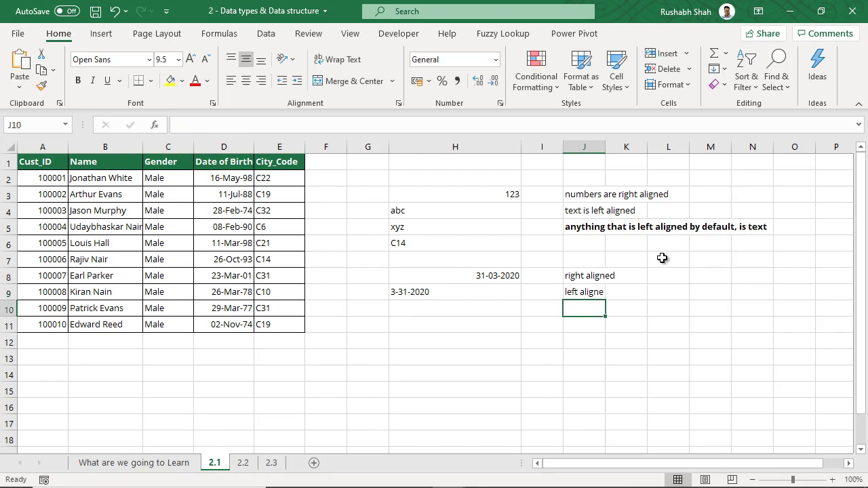
key("Up")
key("F2")
type("d")
key("Return")
Enter the note "dates are always right aligned" in cell J11 and select cells H9 to J9.
key("Down")
type("da")
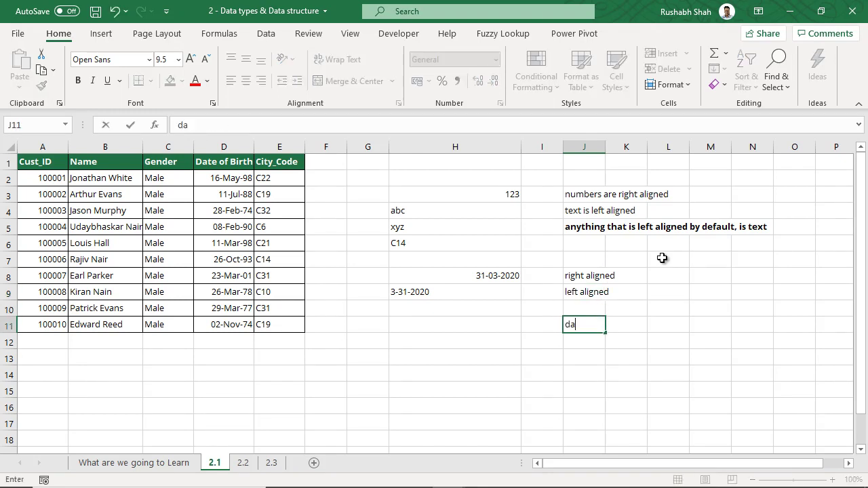
type("tes are always ri")
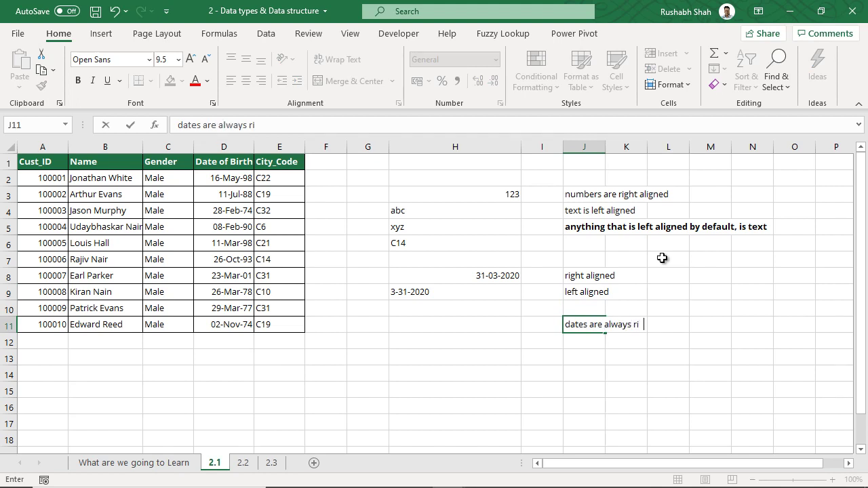
type("ght aligned")
key("Return")
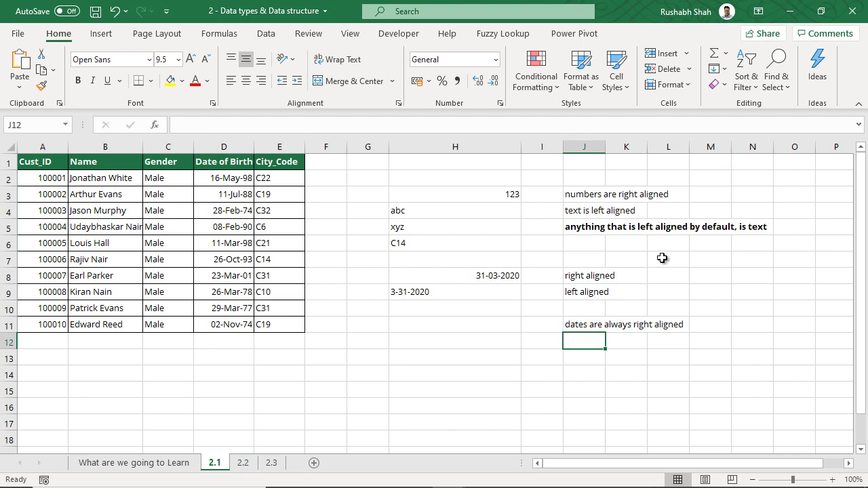
left_click_drag(487, 293, 582, 293)
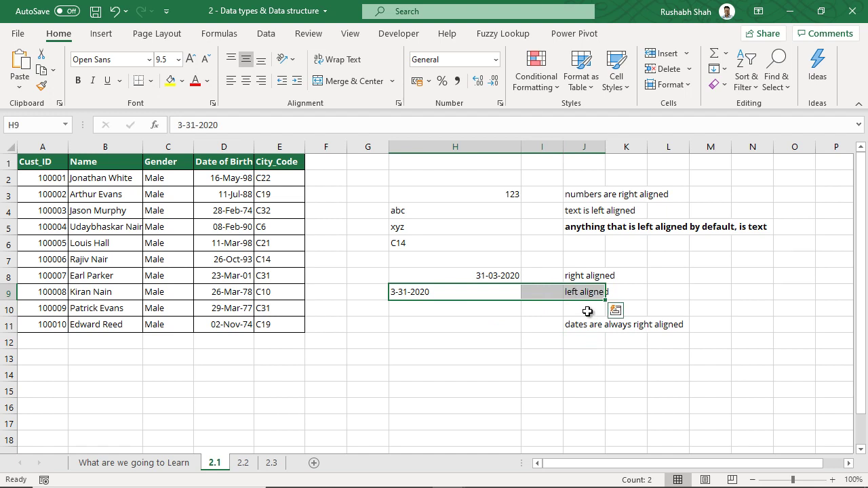
Clear the alignment notes beside the two sample dates in cells J8 and J9.
left_click(587, 232)
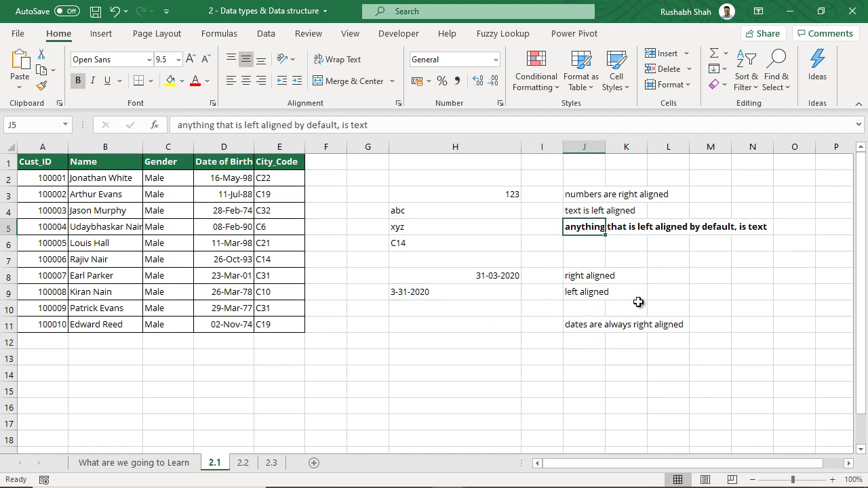
left_click_drag(457, 294, 600, 295)
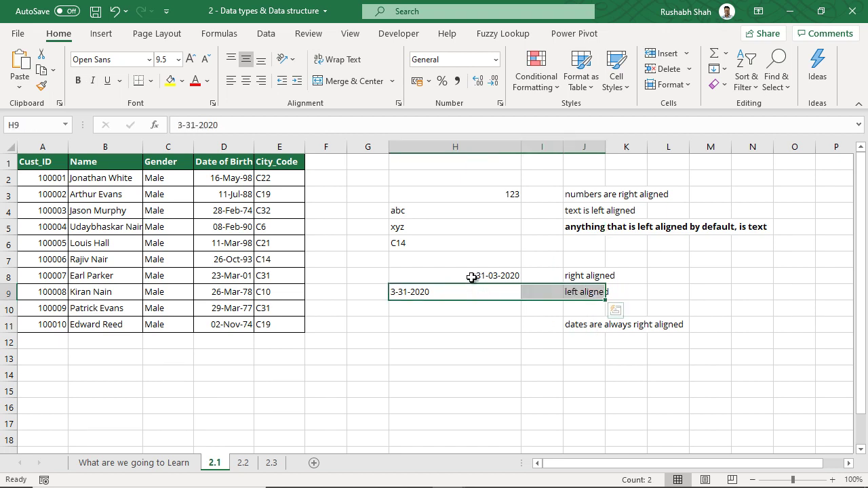
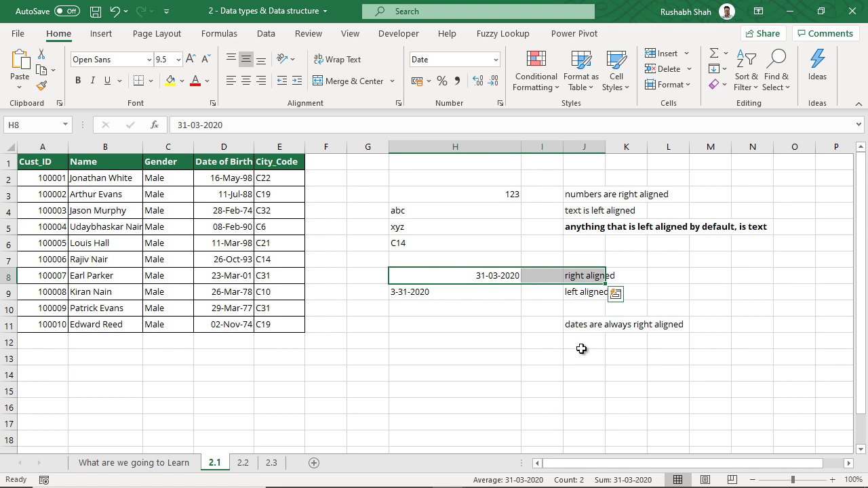
left_click(586, 275)
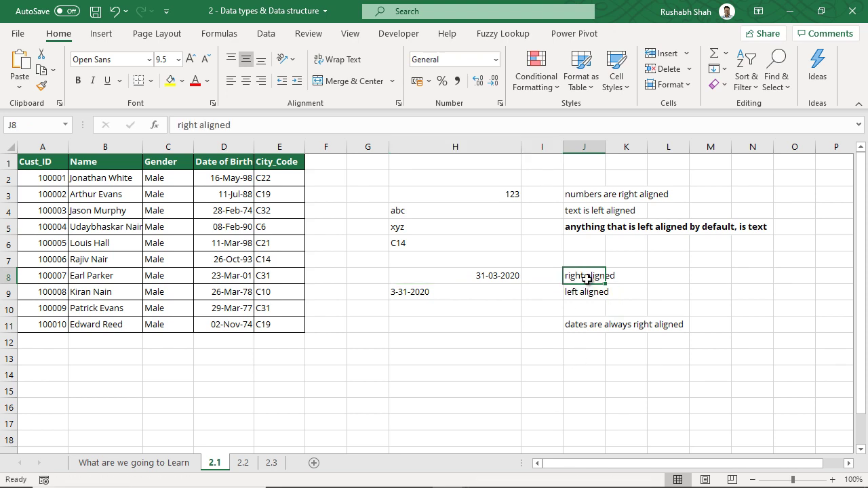
left_click_drag(577, 272, 575, 291)
key("Delete")
Enter the formula =H8+1 in cell J8 to add one day to the day-first date.
left_click(573, 275)
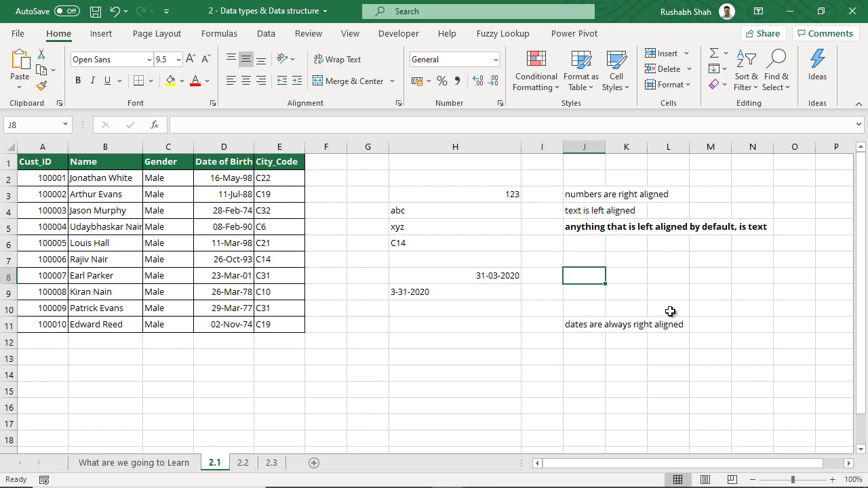
type("=")
key("Left")
key("Left")
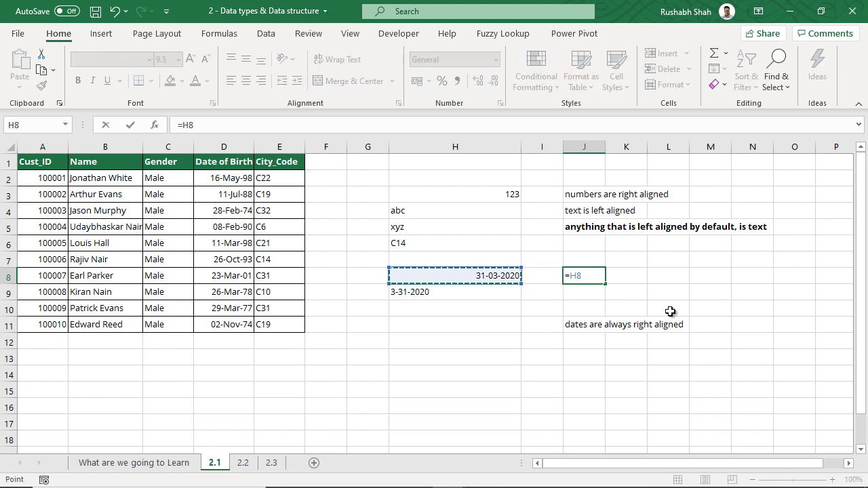
type("+1")
key("Return")
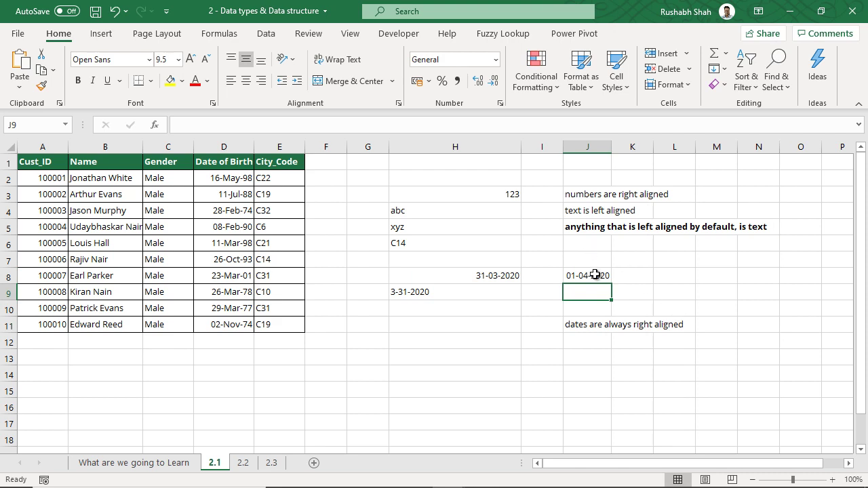
Enter the formula =H9+1 in cell J9 to test adding one day to the month-first entry.
type("=")
left_click(482, 289)
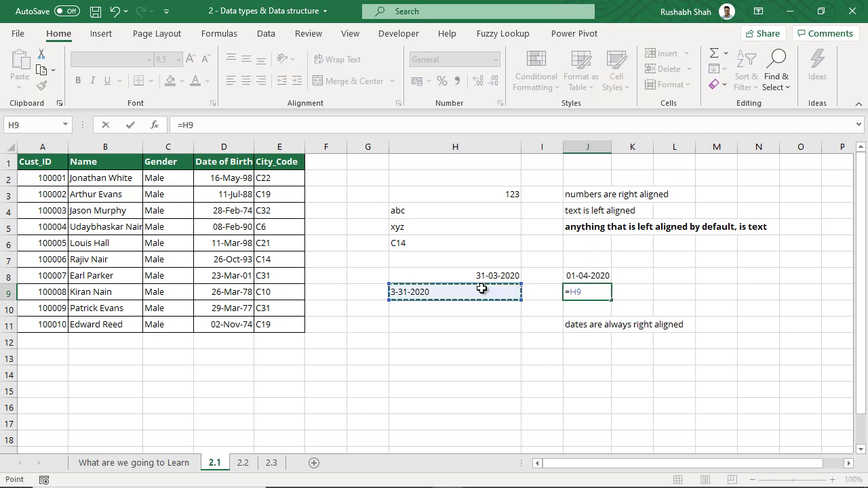
type("+1")
key("Return")
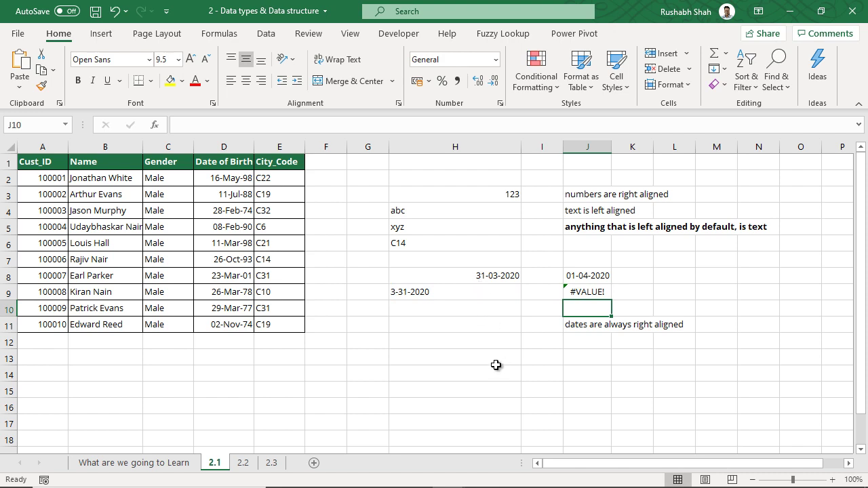
Inspect the formula in cell J9 and its reference to the month-first entry without changing it.
left_click_drag(501, 291, 572, 292)
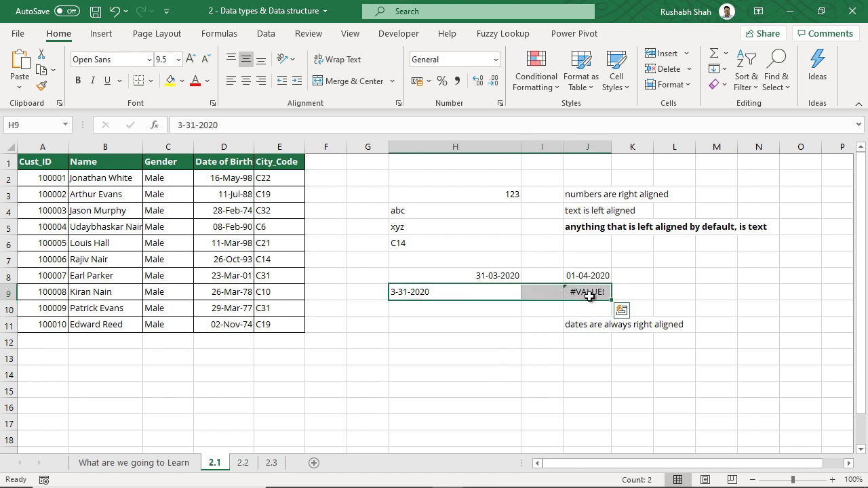
left_click(569, 296)
key("F2")
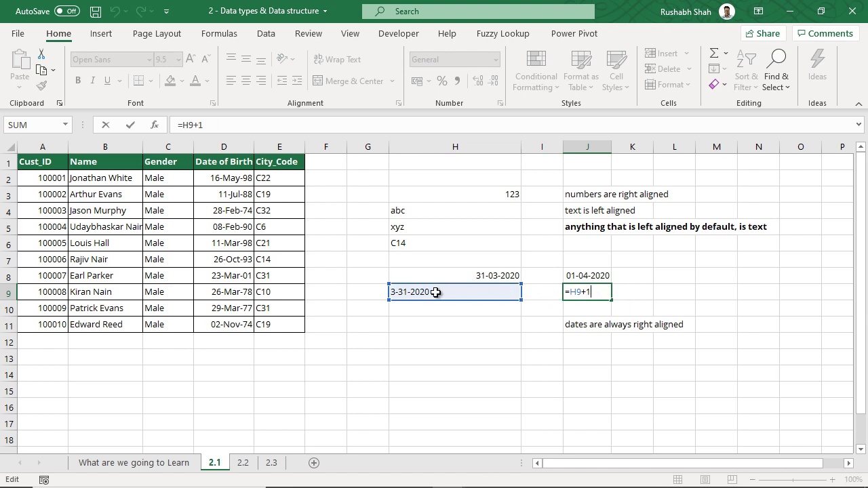
key("Escape")
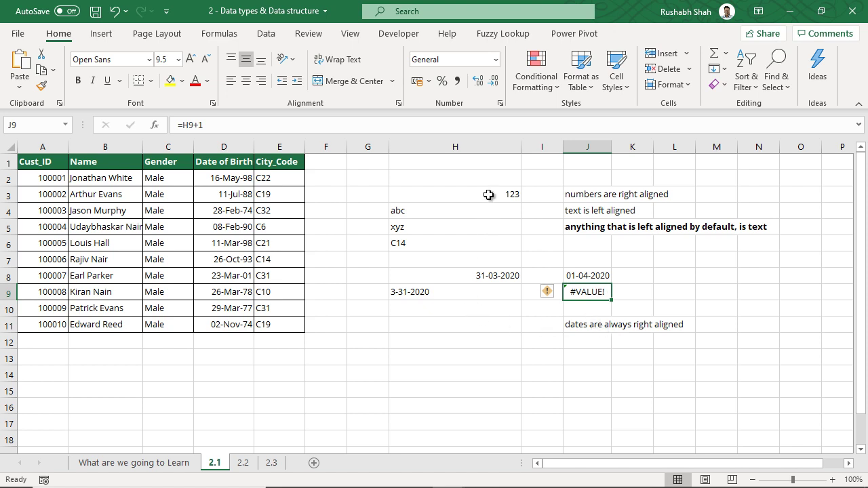
Enter the ambiguous sample dates 4-5-2020 in cell H13 and 5-4-2020 in cell H14.
left_click_drag(488, 195, 476, 292)
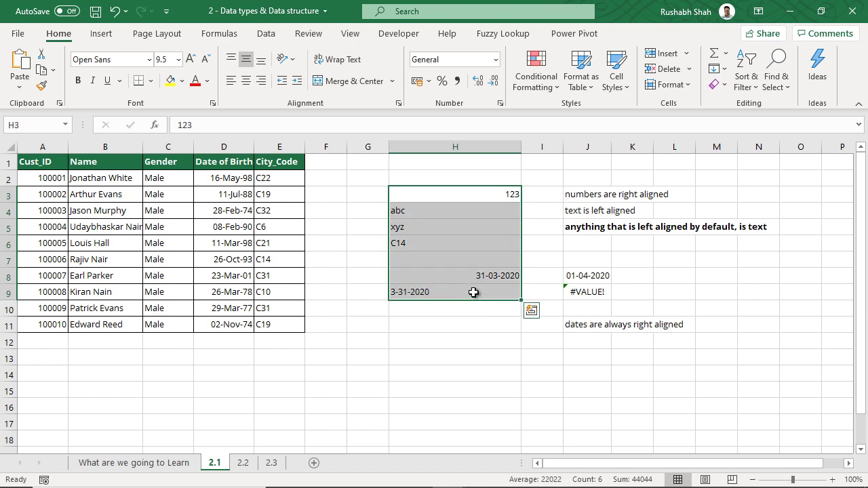
left_click_drag(468, 309, 466, 358)
left_click(467, 359)
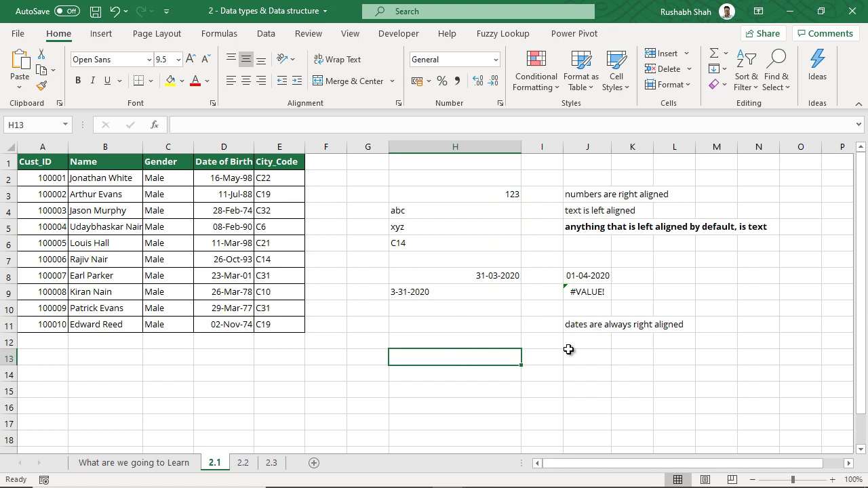
type("4-5-2020")
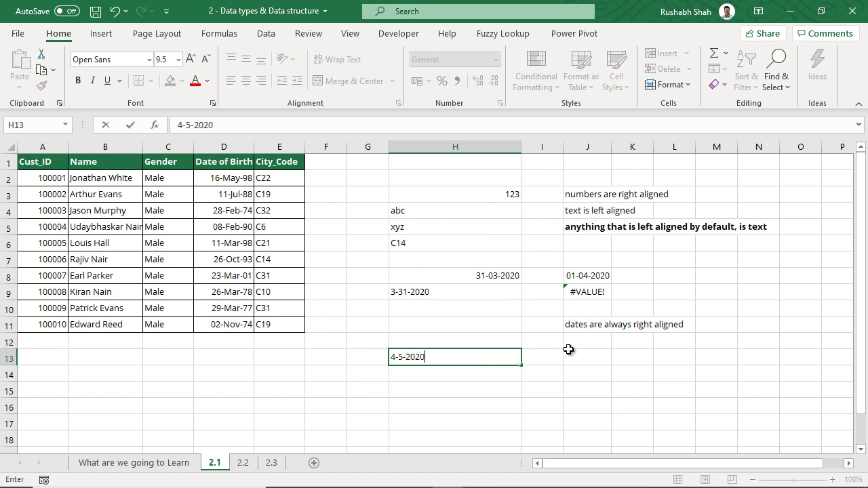
key("Return")
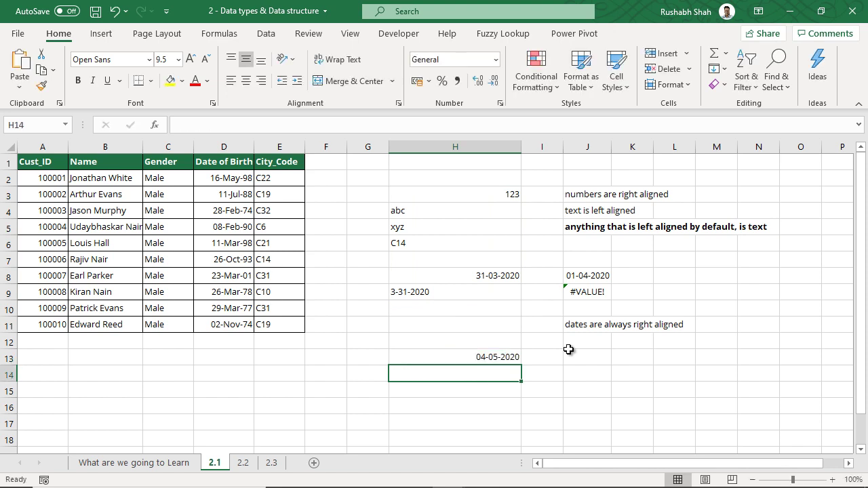
type("5-04-2020")
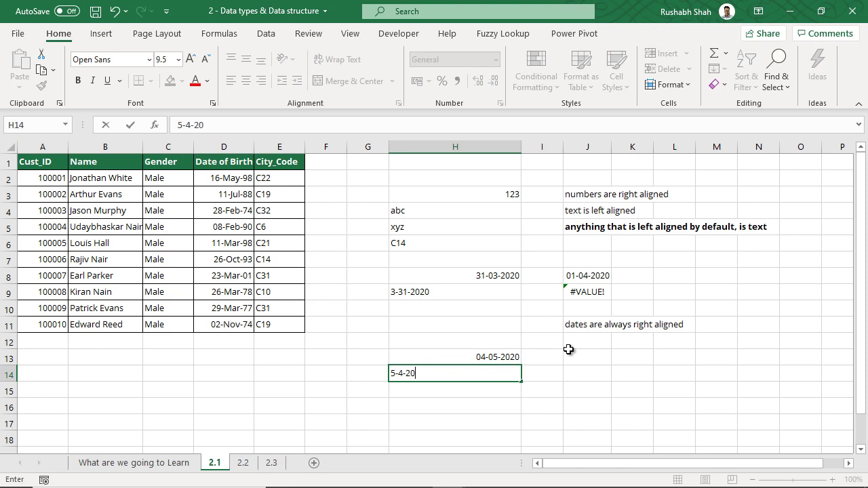
key("Return")
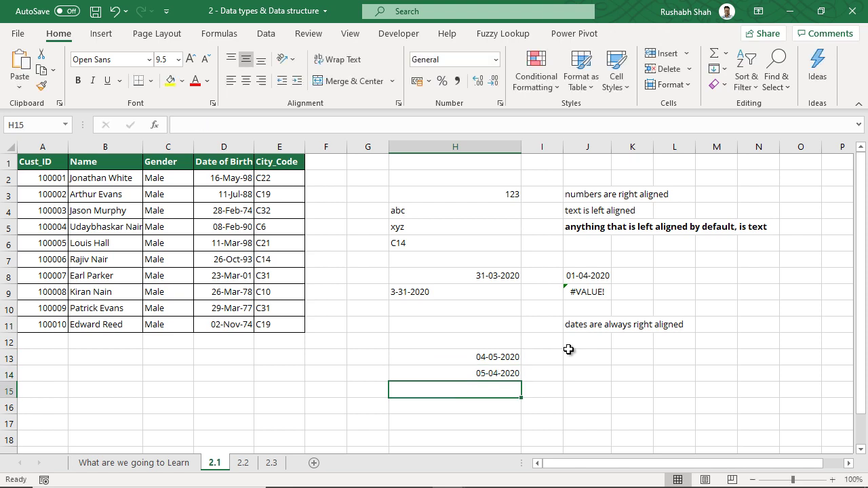
Format the dates in cells H13 and H14 as day, abbreviated month name and two-digit year.
left_click(504, 357)
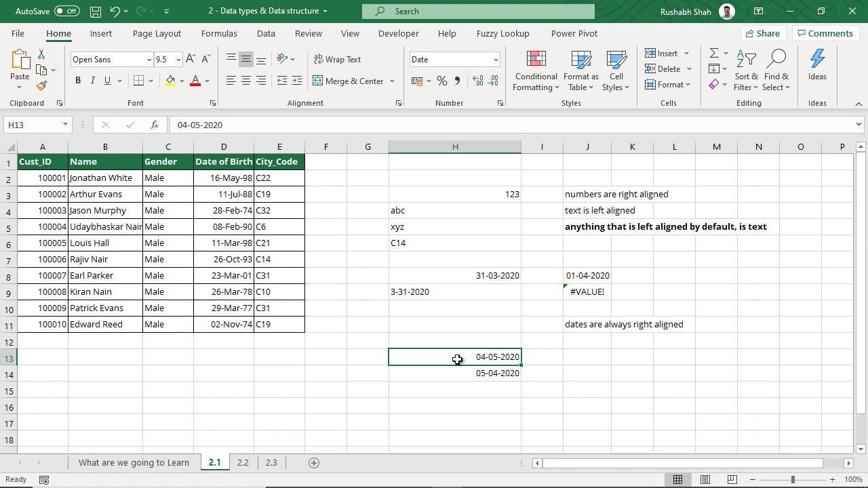
left_click_drag(449, 359, 448, 374)
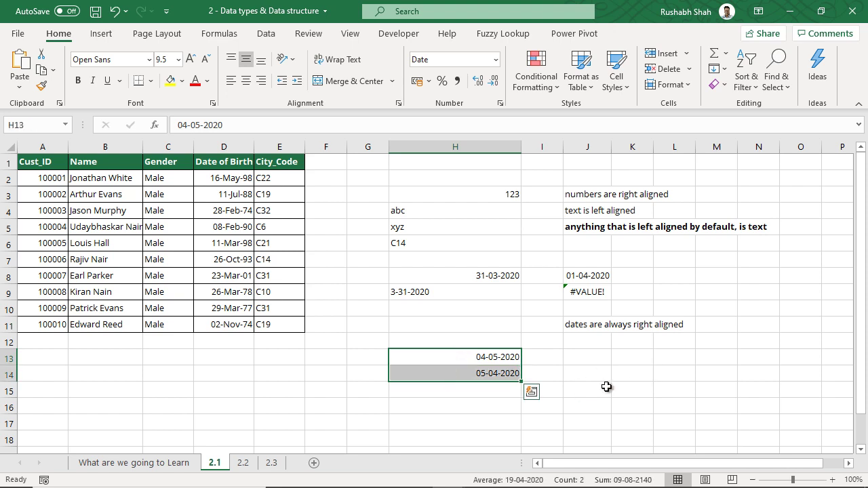
key("ctrl+shift+3")
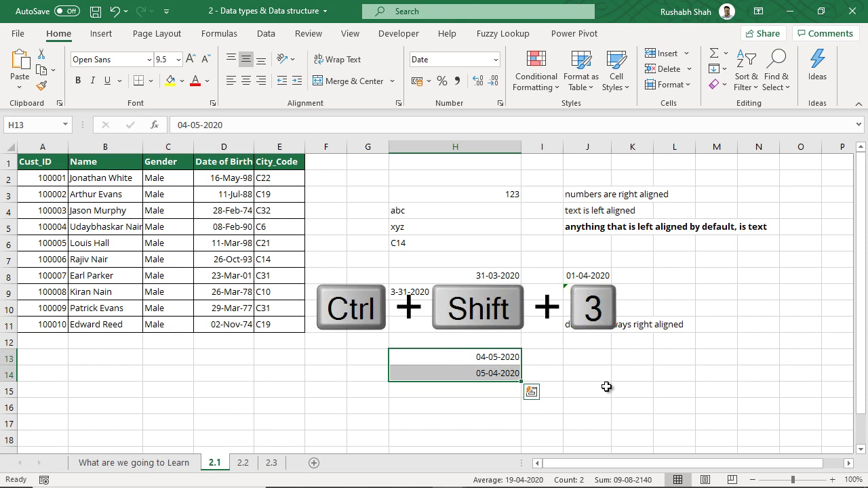
key("ctrl+shift+3")
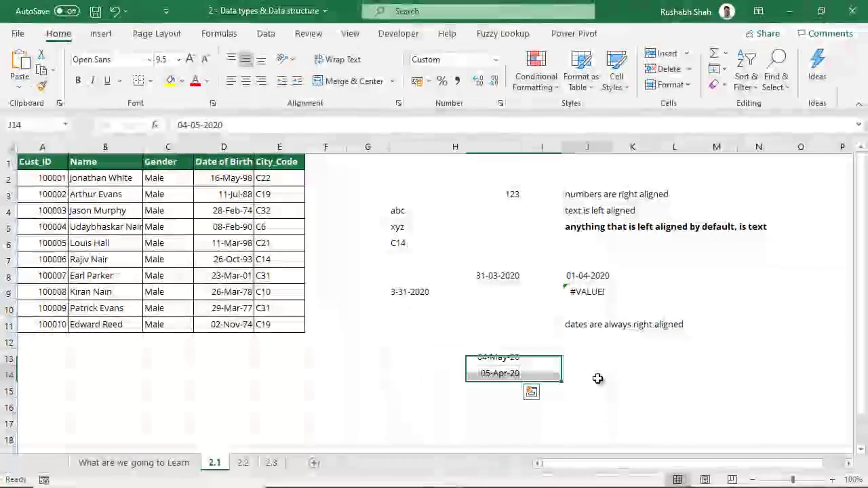
left_click(637, 332)
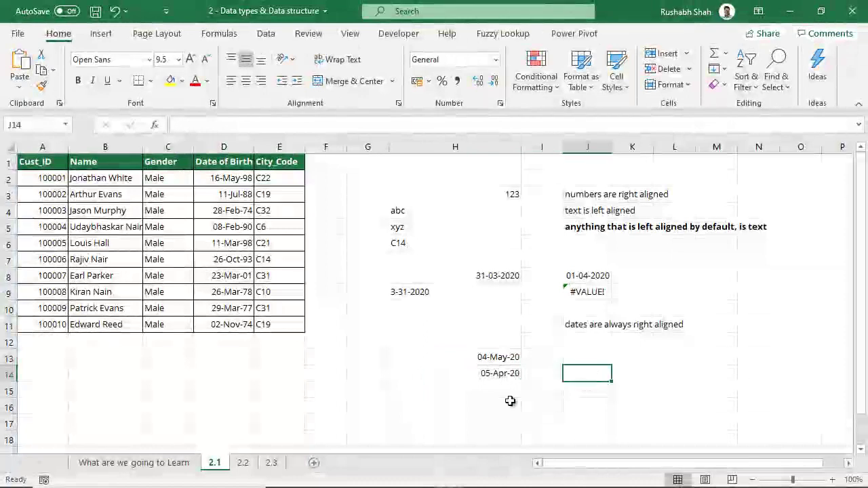
Point out the "2.2 > Auto Fill" topic on the "What are we going to Learn" sheet and open sheet 2.2.
left_click(163, 464)
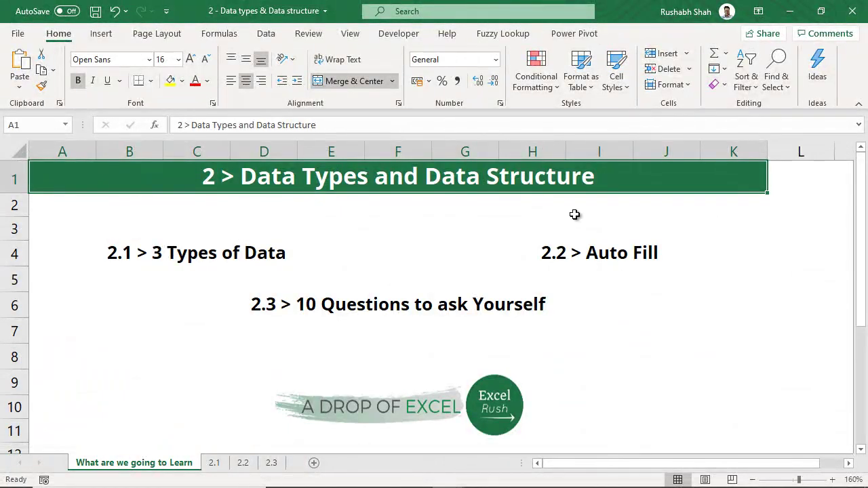
left_click(600, 253)
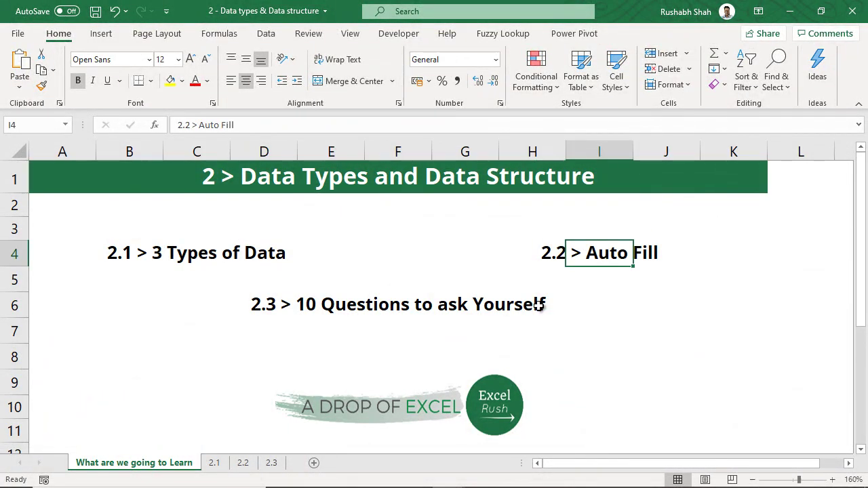
left_click(242, 464)
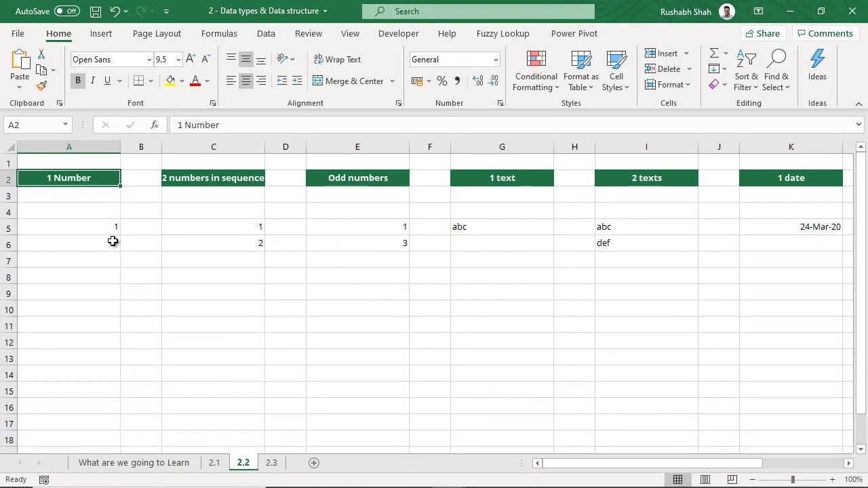
Copy the number 1 from cell A5 and paste it into cell A6.
left_click(80, 227)
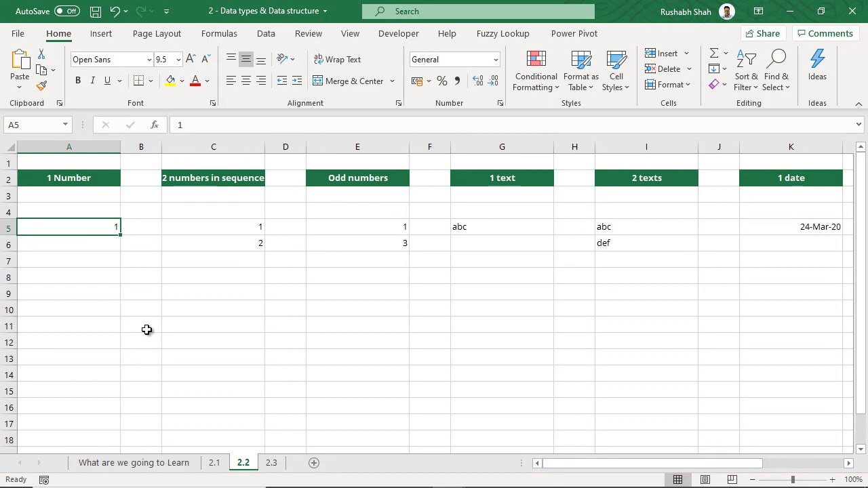
key("ctrl+c")
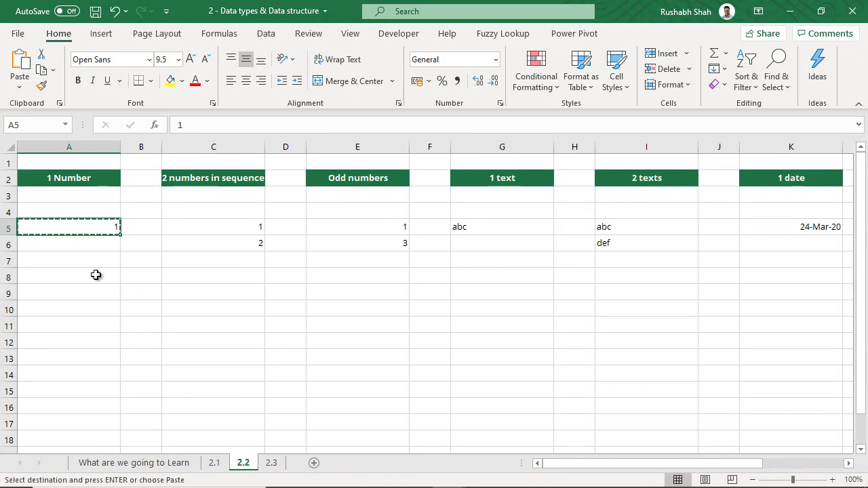
left_click(87, 248)
key("ctrl+v")
key("Escape")
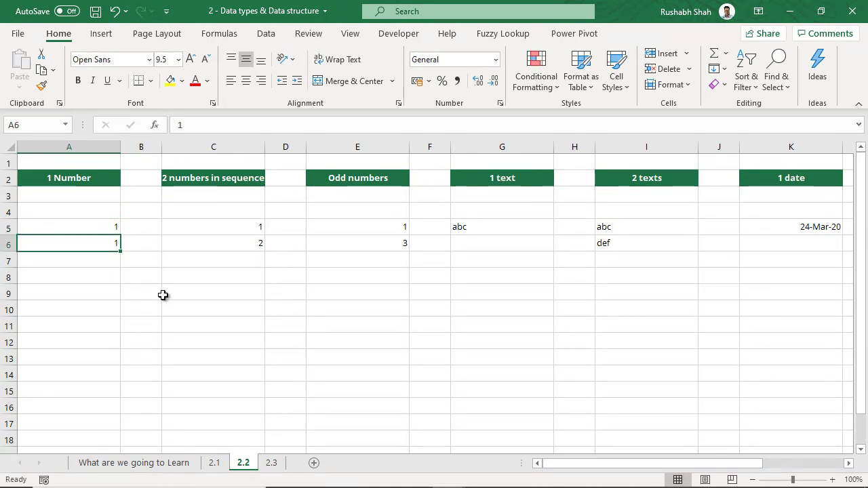
Auto-fill the single number in cell A5 down to cell A12 under "1 Number".
left_click(95, 228)
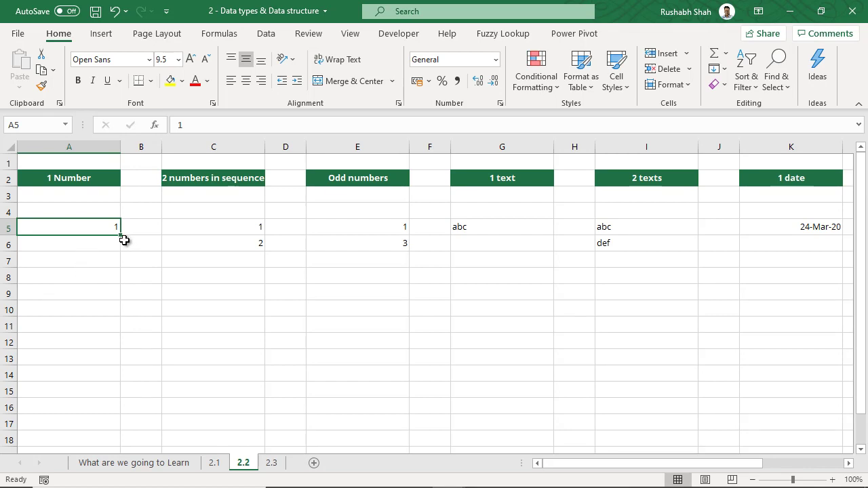
scroll(101, 307, "up", 6, "ctrl")
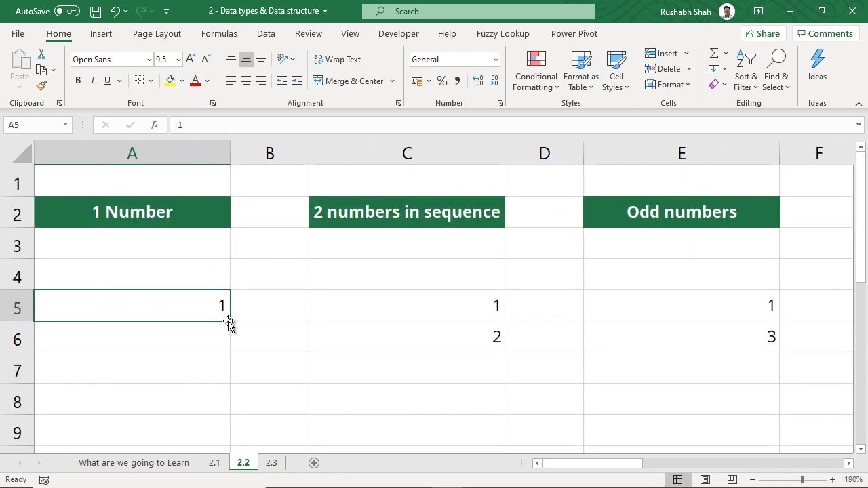
scroll(202, 370, "down", 1, "ctrl")
scroll(202, 370, "down", 3, "ctrl")
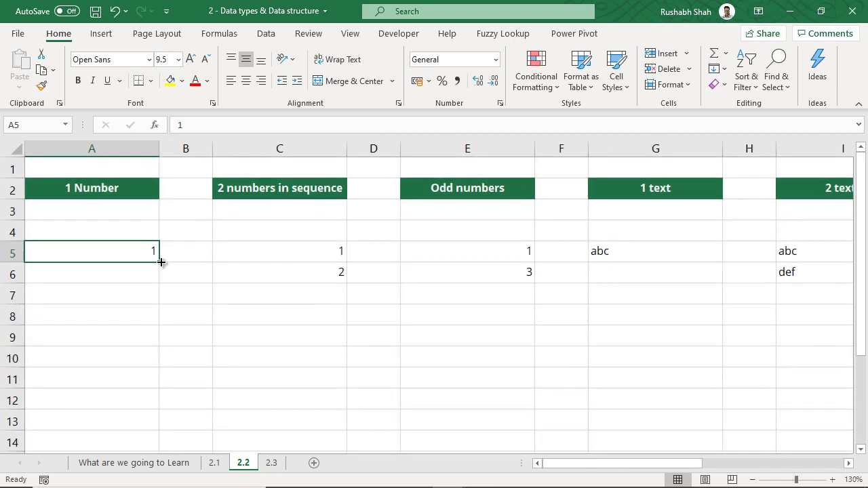
left_click_drag(161, 262, 151, 402)
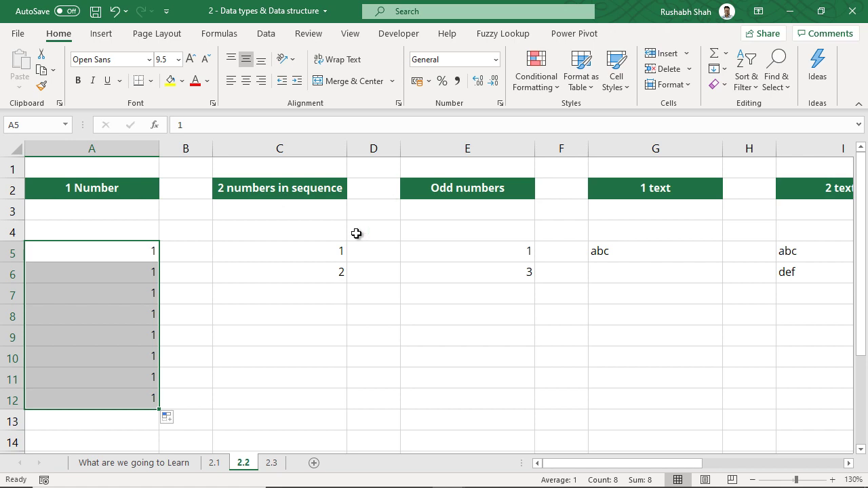
Auto-fill the sequence in cells C5 and C6 down to cell C12 under "2 numbers in sequence".
left_click_drag(321, 256, 325, 281)
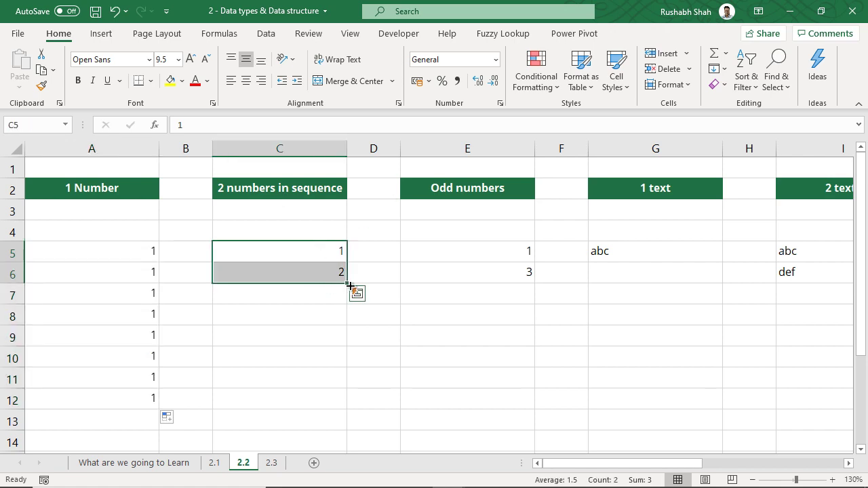
left_click_drag(347, 284, 346, 409)
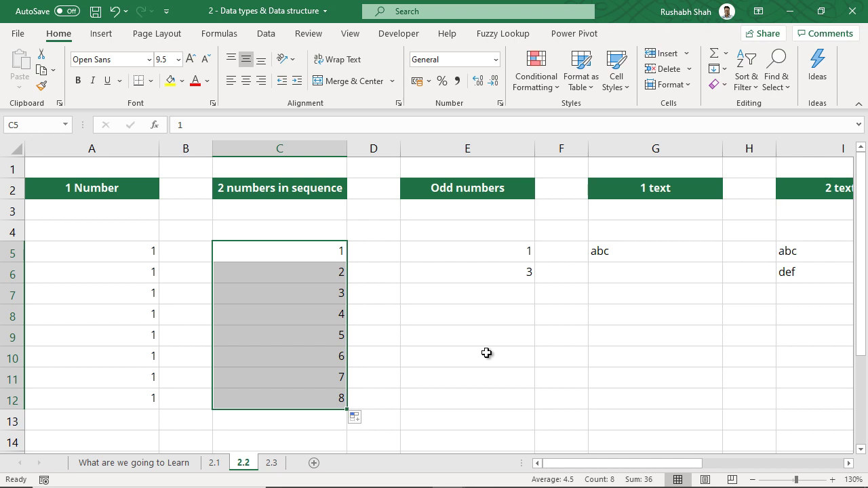
Auto-fill the odd numbers in E5:E6 and the single text "abc" in G5 down to row 12.
left_click_drag(518, 255, 533, 408)
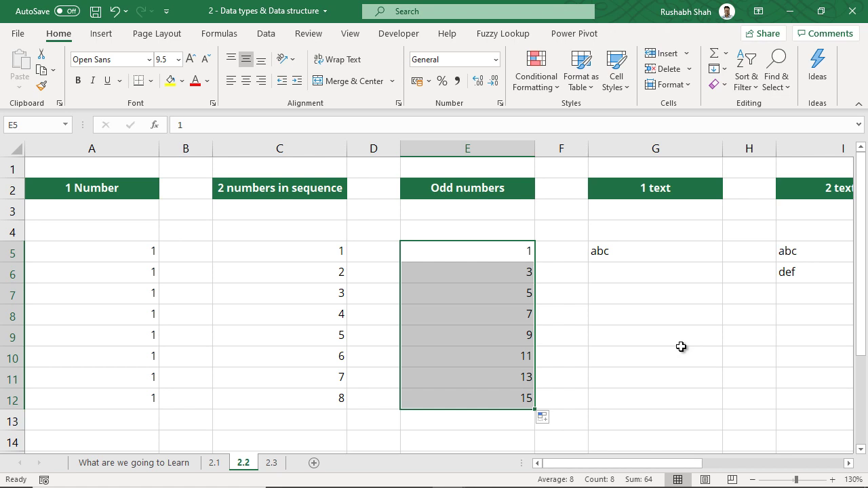
left_click(850, 465)
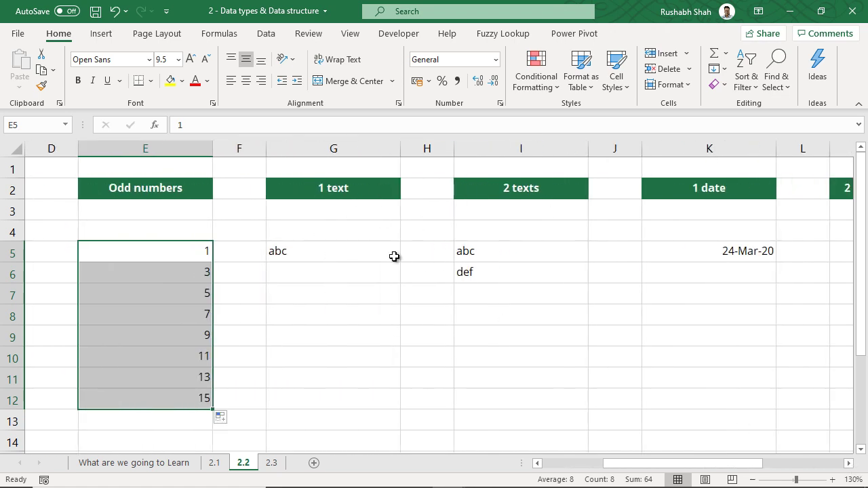
left_click(352, 257)
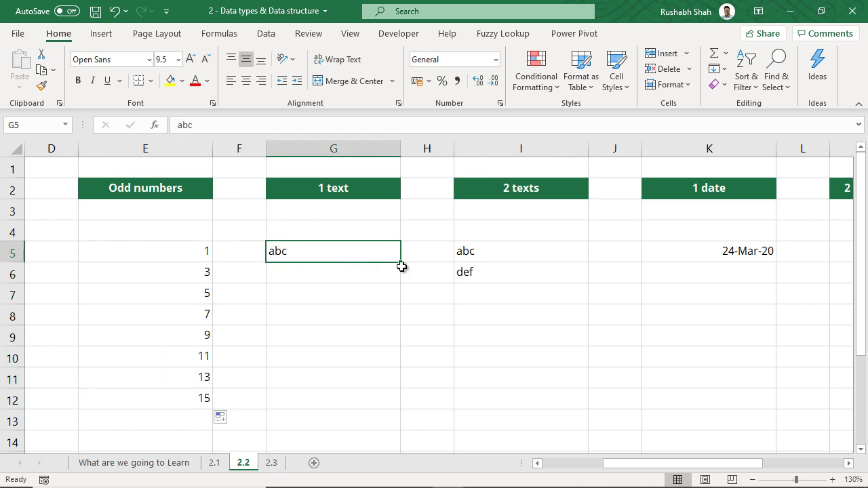
left_click_drag(401, 263, 397, 414)
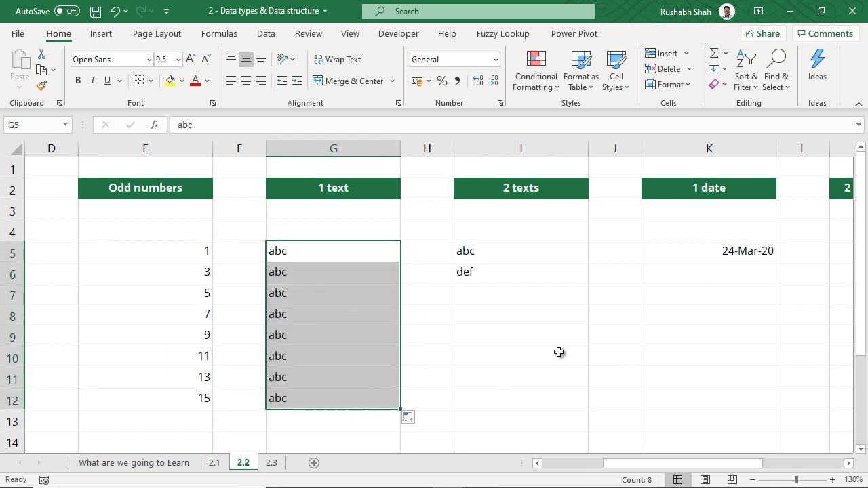
Auto-fill the two texts "abc" and "def" in cells I5:I6 down to cell I12 under "2 texts".
left_click(544, 256)
left_click_drag(544, 256, 545, 269)
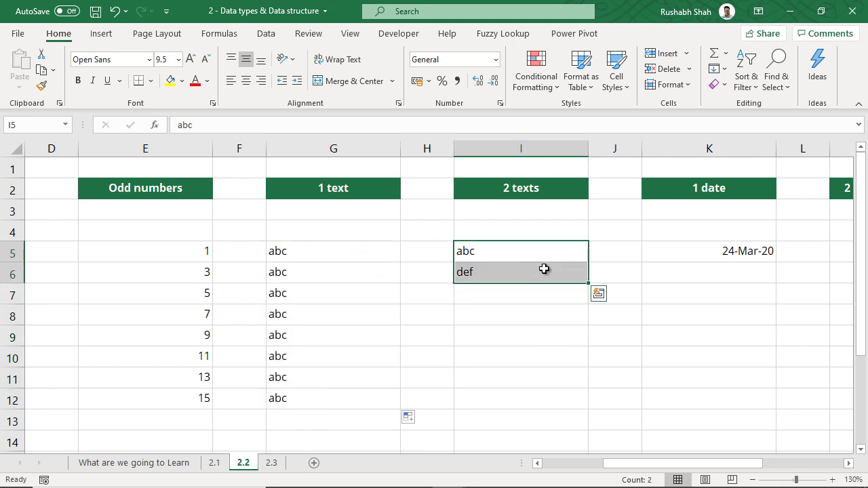
left_click_drag(588, 284, 583, 415)
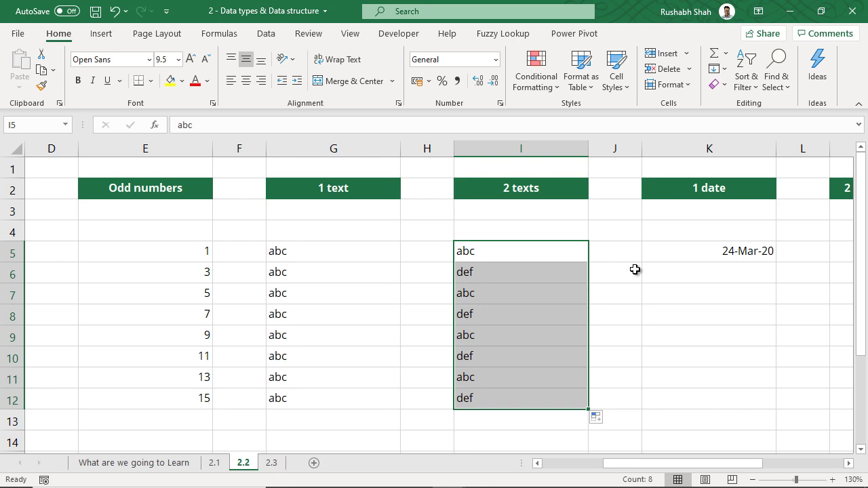
Auto-fill the date in cell K5 down to K12 as consecutive days under "1 date", and undo the fill.
key("Right")
key("Right")
key("Right")
key("Right")
key("Right")
key("Right")
key("Right")
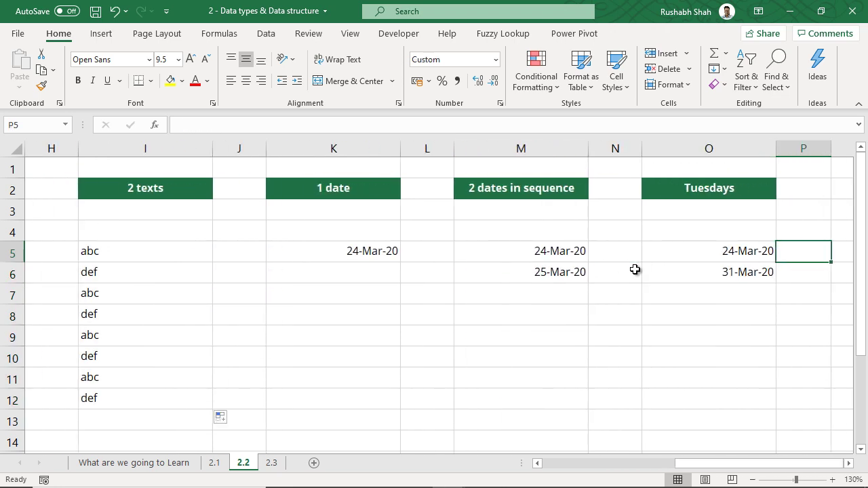
left_click(374, 253)
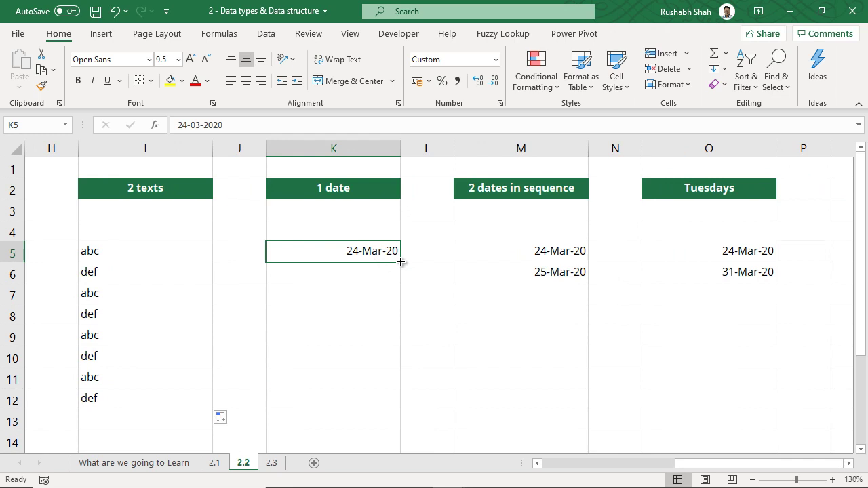
left_click_drag(401, 262, 392, 401)
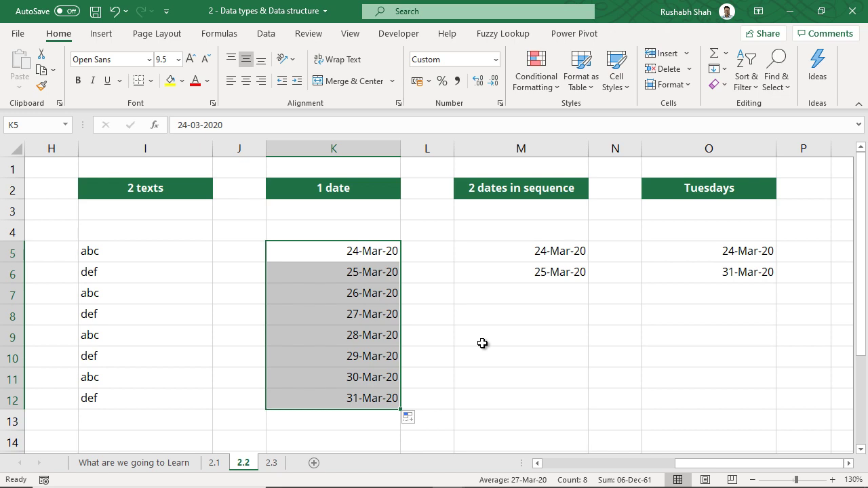
key("ctrl+z")
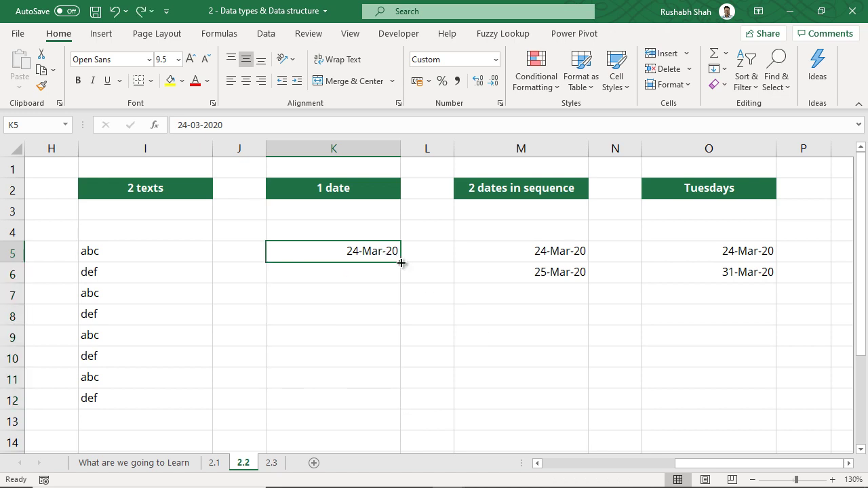
Fill the date in cell K5 down to K12 with the Copy Cells option so the same date repeats.
left_click_drag(402, 262, 385, 414)
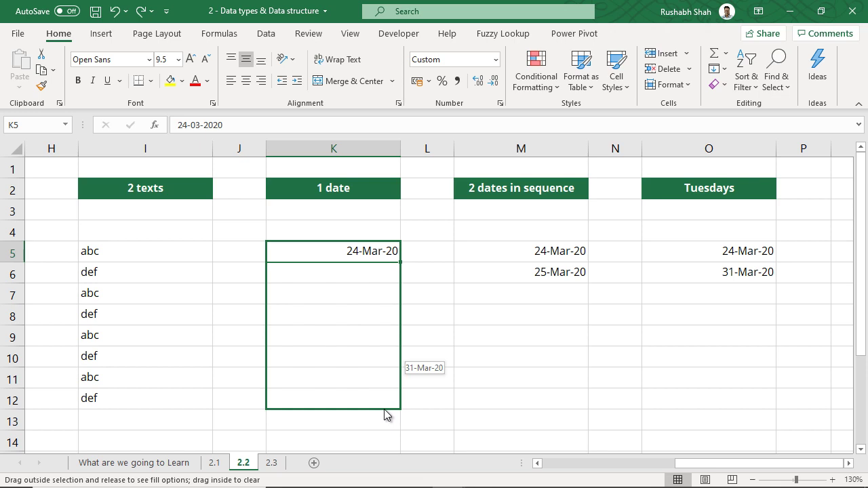
left_click_drag(384, 414, 384, 413)
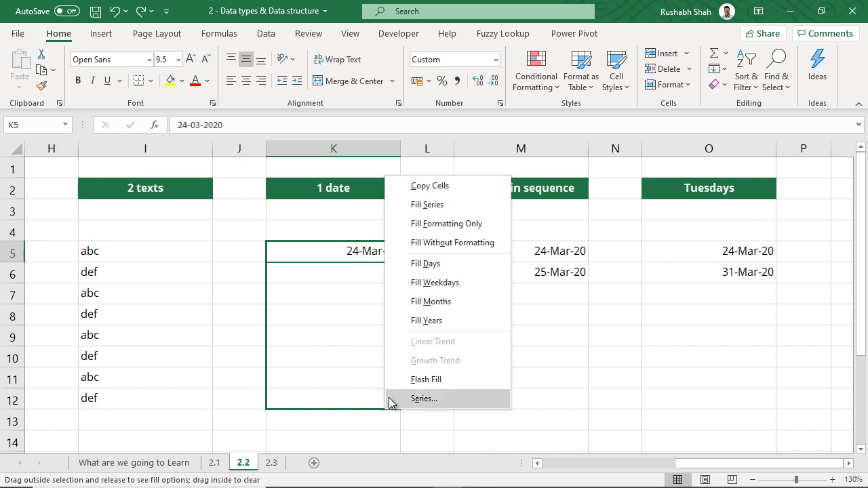
left_click(485, 189)
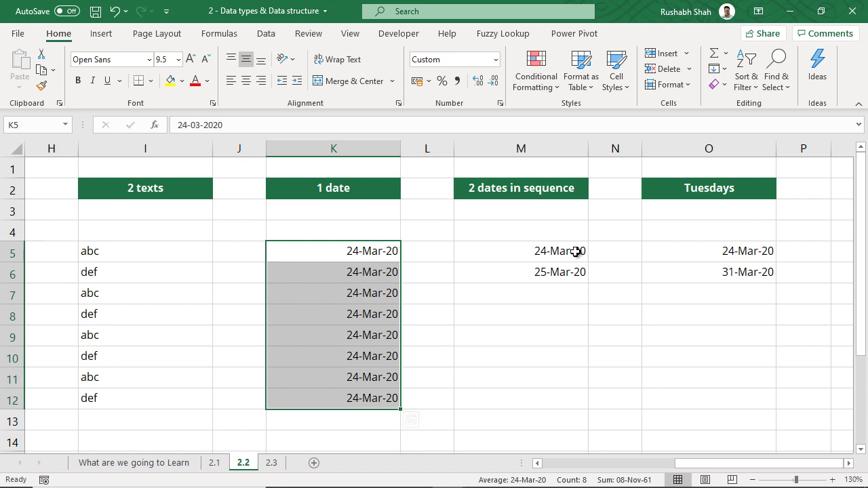
Auto-fill the dates in cells M5:M6 downward as a daily series under "2 dates in sequence", and undo the fill.
left_click_drag(575, 251, 584, 411)
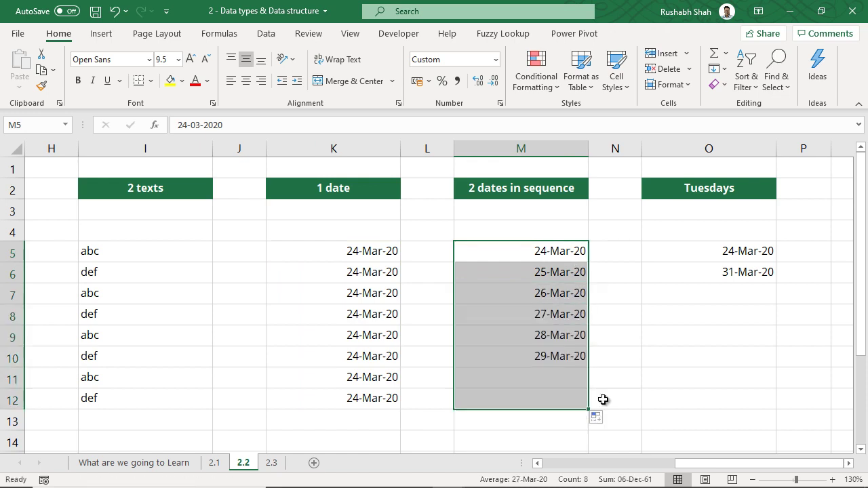
key("ctrl+z")
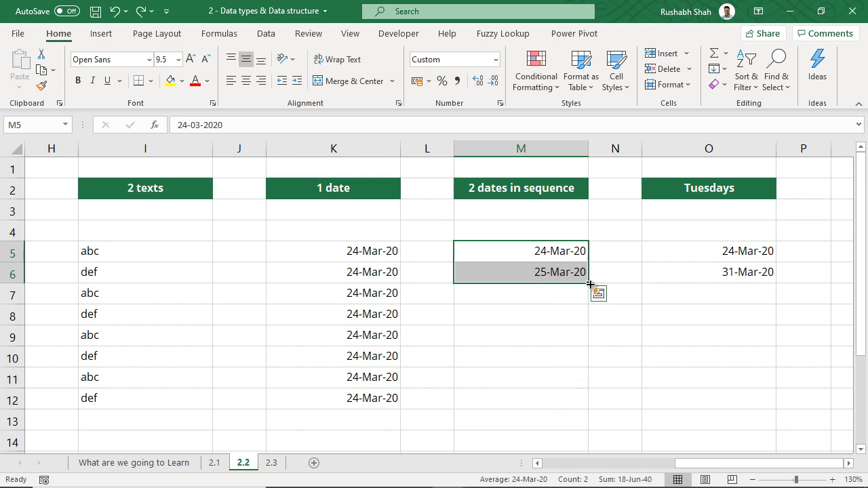
Fill the two dates in M5:M6 down to M12 with the Copy Cells option so they alternate.
left_click_drag(590, 283, 579, 409)
left_click(647, 183)
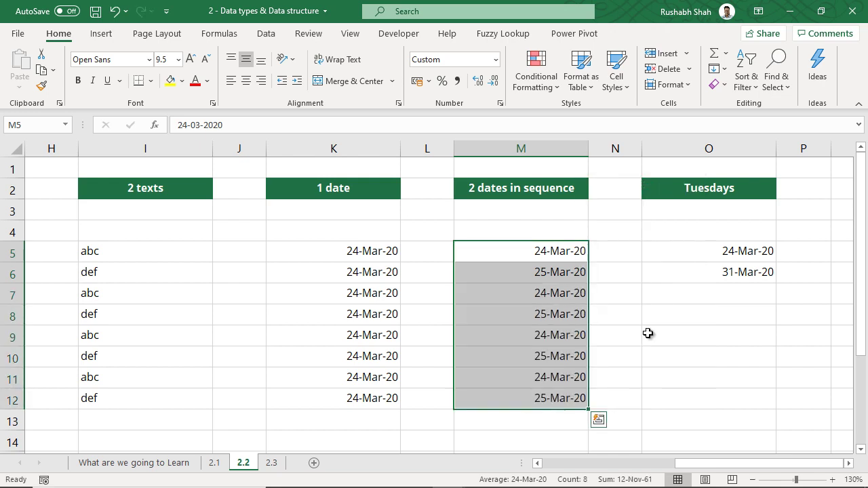
Refill cells C5:C6 down to C12 under "2 numbers in sequence" with Copy Cells so 1 and 2 repeat.
left_click_drag(737, 466, 573, 477)
left_click_drag(307, 256, 307, 275)
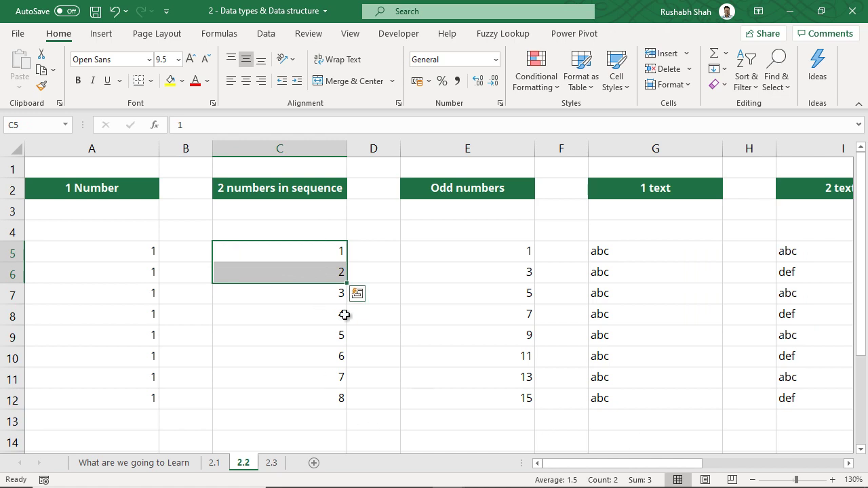
left_click_drag(347, 283, 340, 409)
left_click(396, 184)
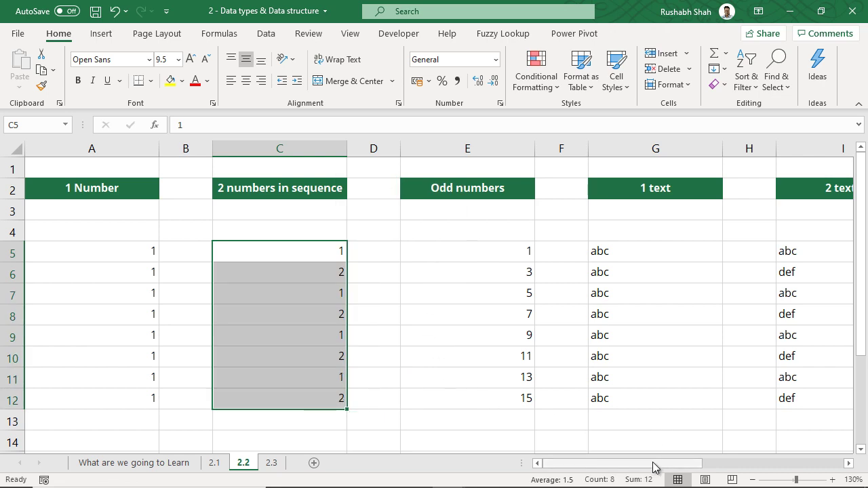
Auto-fill the weekly dates in cells O5:O6 down to cell O12 under "Tuesdays".
left_click_drag(653, 466, 795, 467)
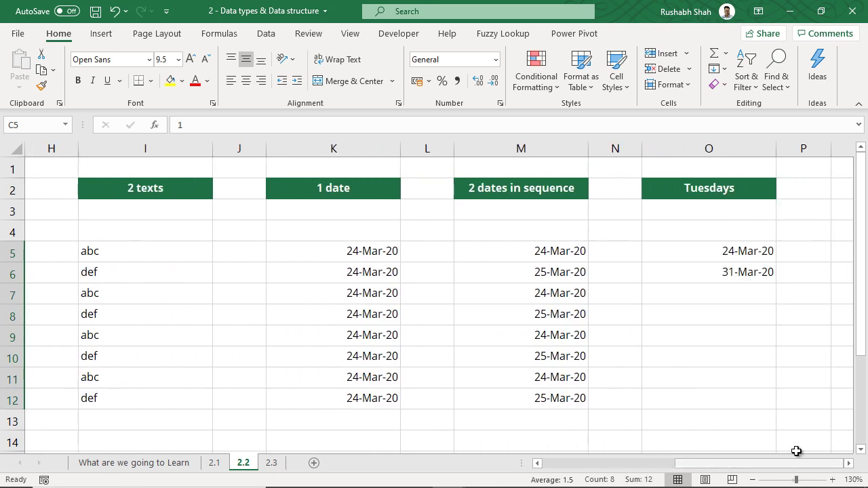
left_click_drag(726, 254, 739, 274)
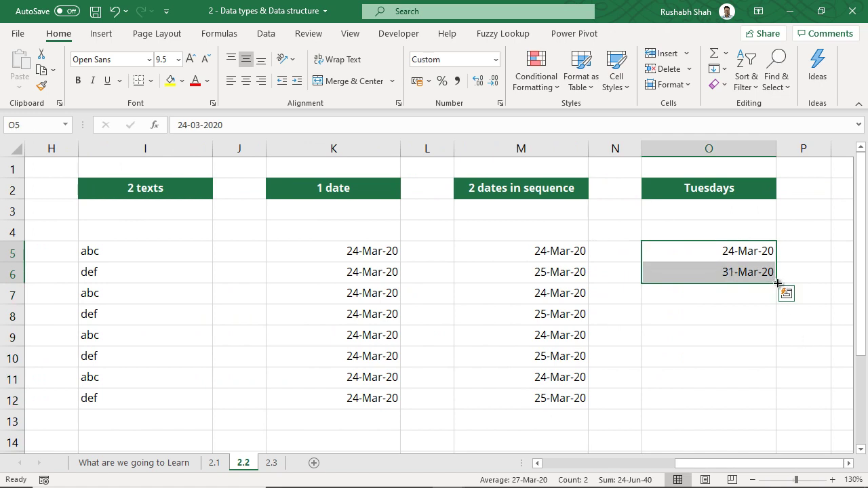
left_click_drag(777, 283, 779, 411)
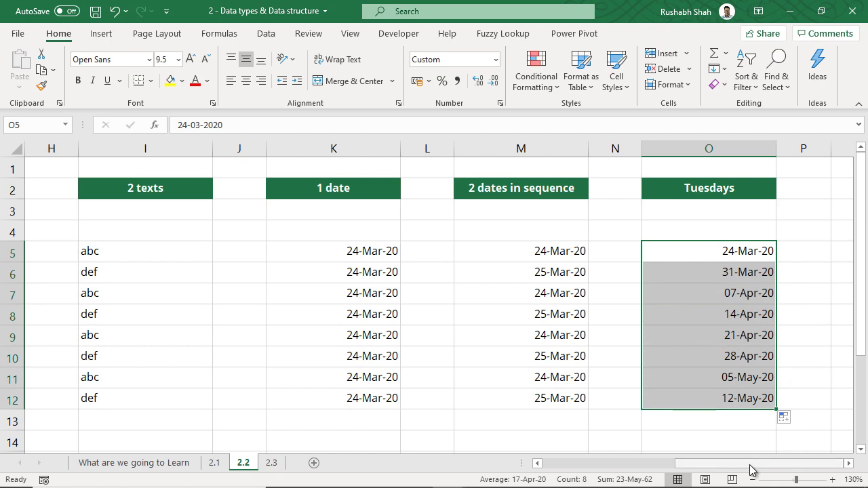
Point out the "2.3 > 10 Questions to ask Yourself" topic on the "What are we going to Learn" sheet and open sheet 2.3.
left_click_drag(752, 464, 518, 443)
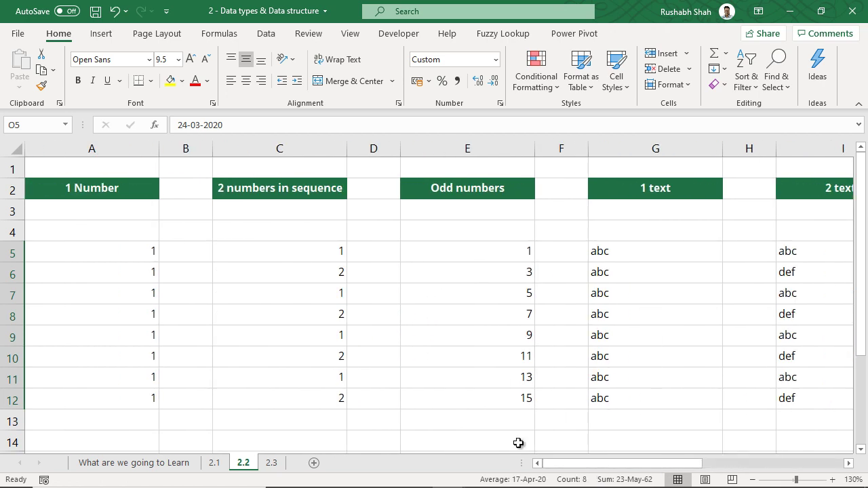
left_click(141, 193)
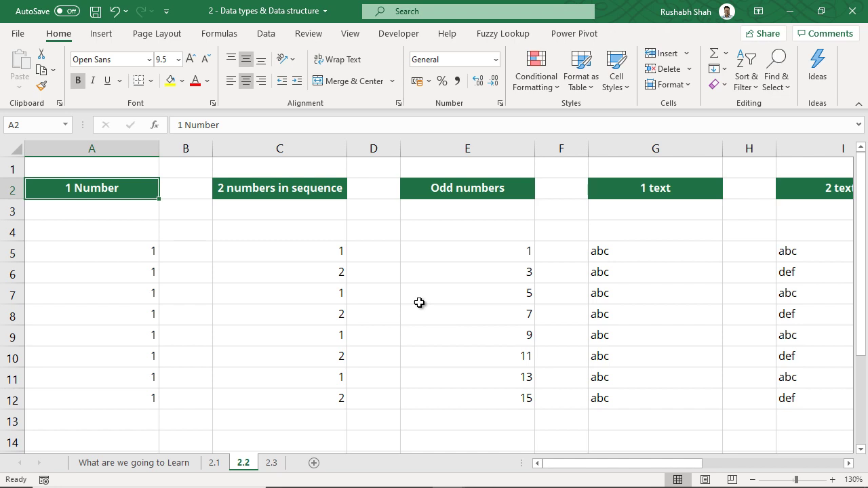
left_click(153, 468)
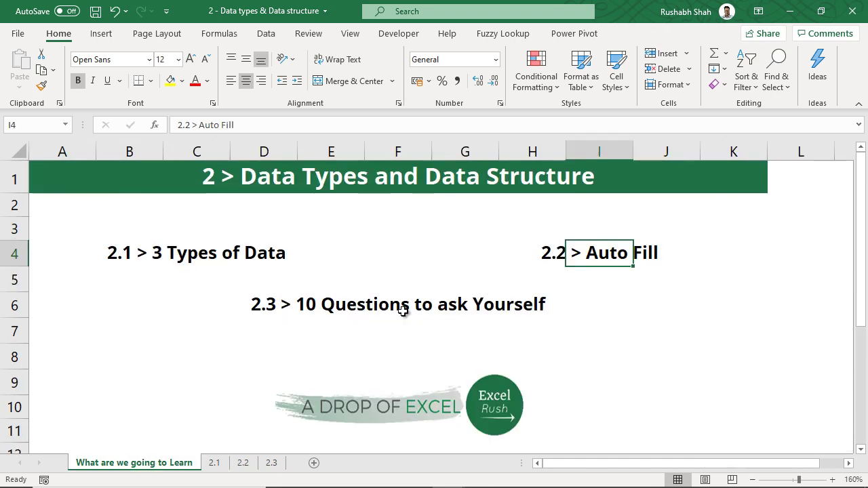
left_click(390, 310)
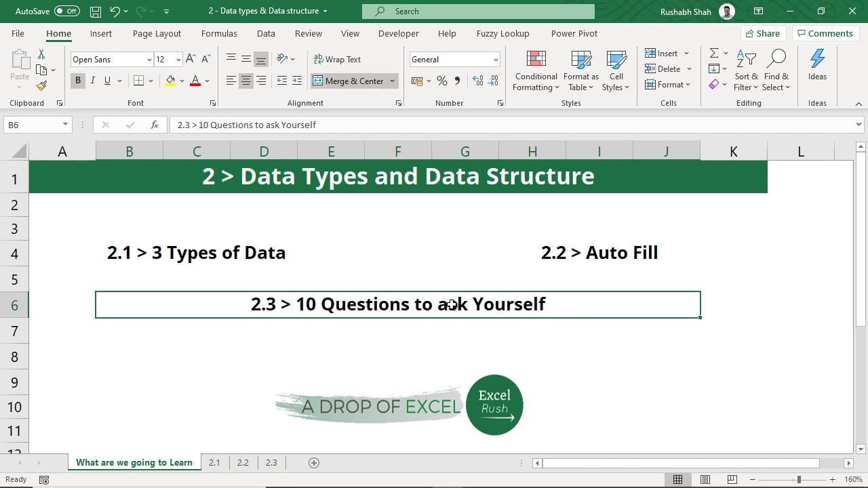
left_click(271, 462)
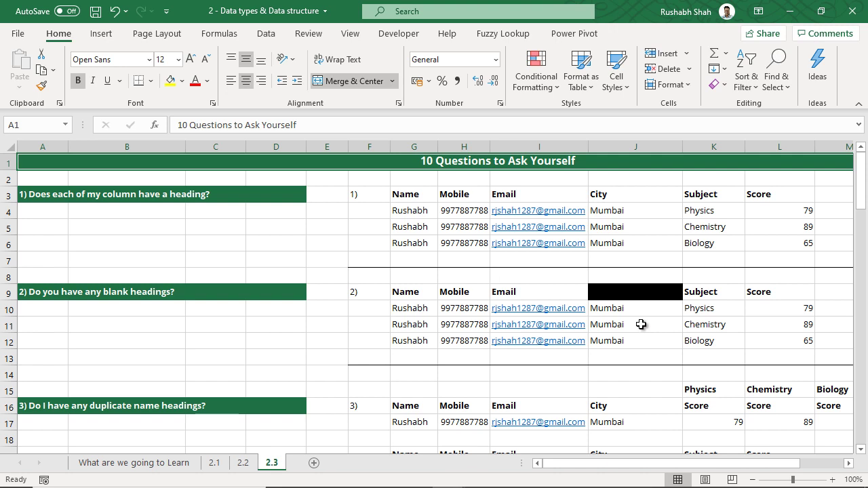
Point out question 1 on column headings, highlighting its example table G3:L6 and the heading row G3:L3.
left_click(52, 194)
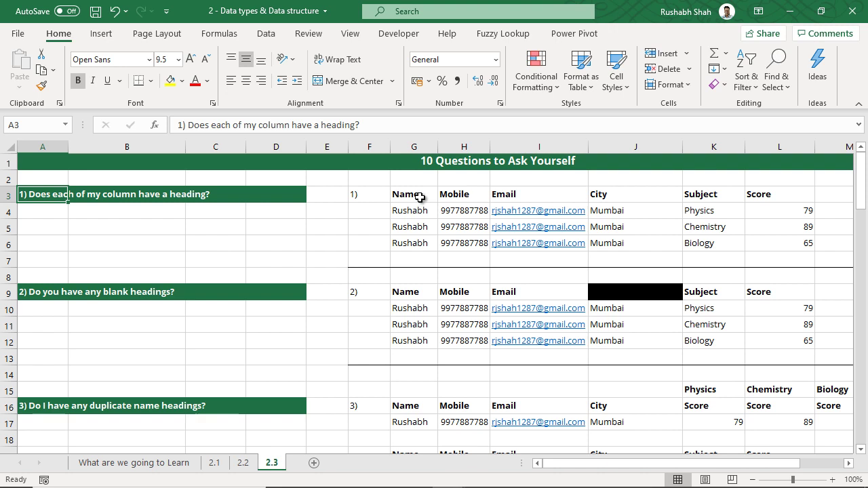
left_click_drag(420, 198, 787, 254)
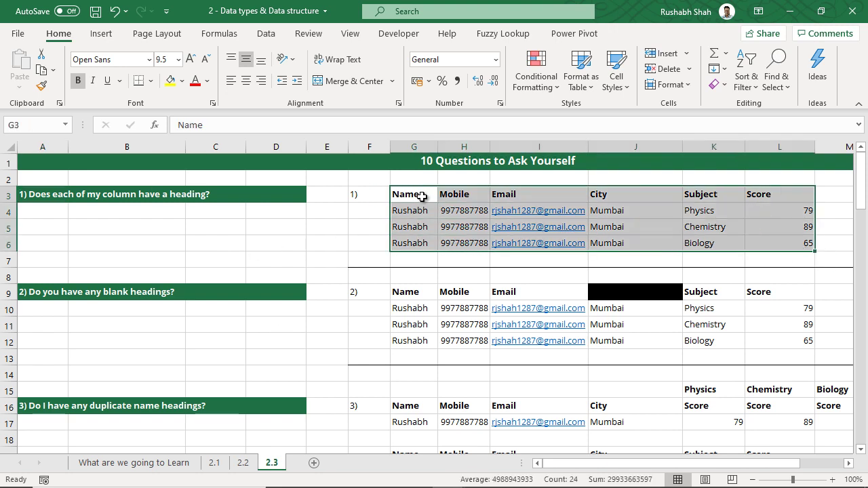
left_click_drag(423, 196, 775, 197)
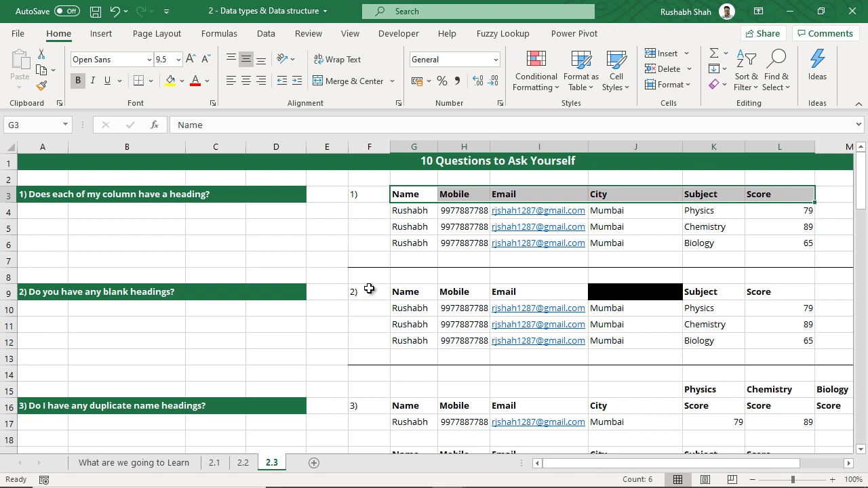
Highlight question 2's example table G9:L12 and its blank heading in J9, and compare with the table in G3:L6.
left_click_drag(405, 292, 768, 339)
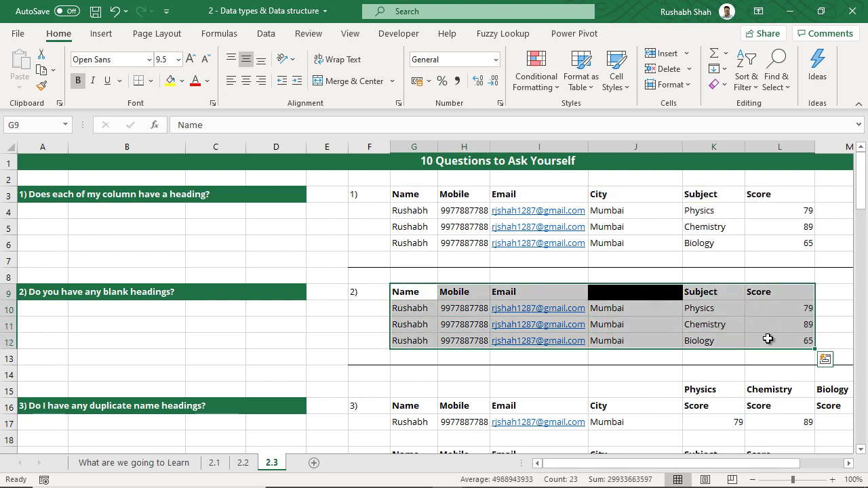
left_click(668, 294)
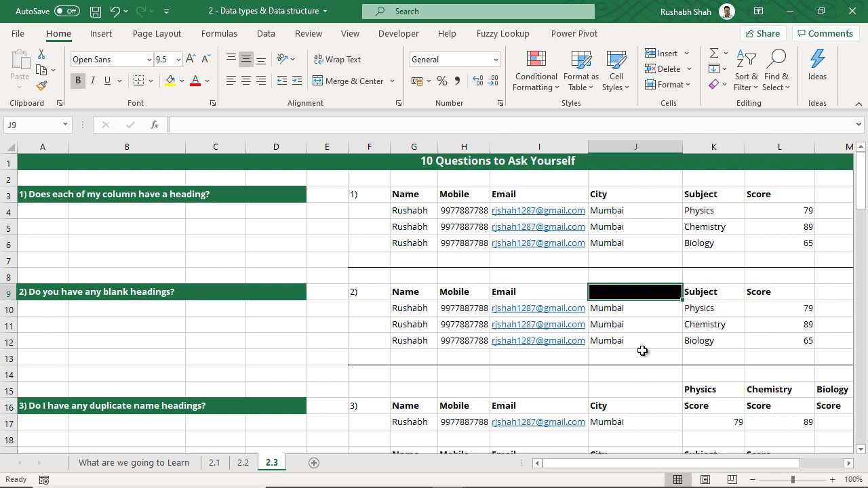
left_click_drag(407, 195, 790, 246)
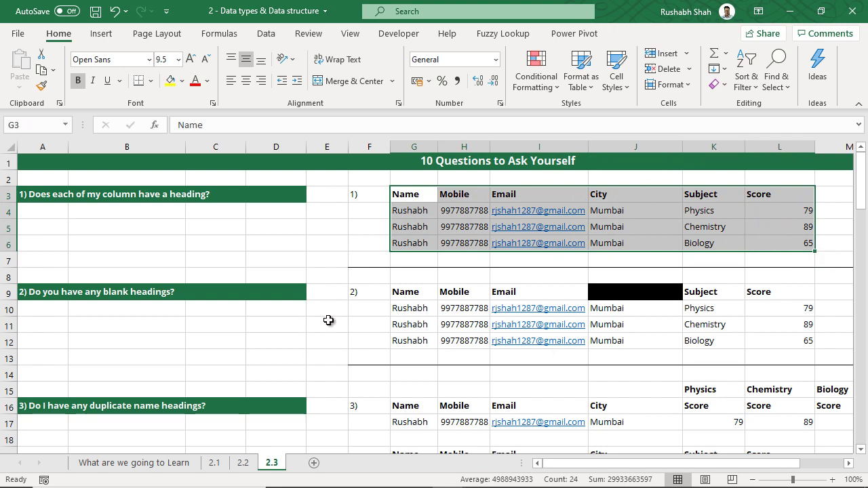
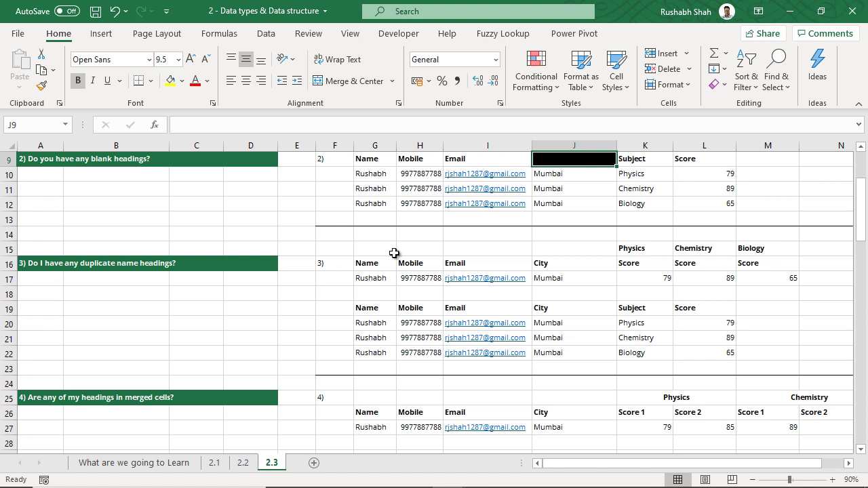
Highlight question 3's first example table G15:M17 and its duplicate "Score" headings in K16:M16.
left_click_drag(386, 250, 789, 277)
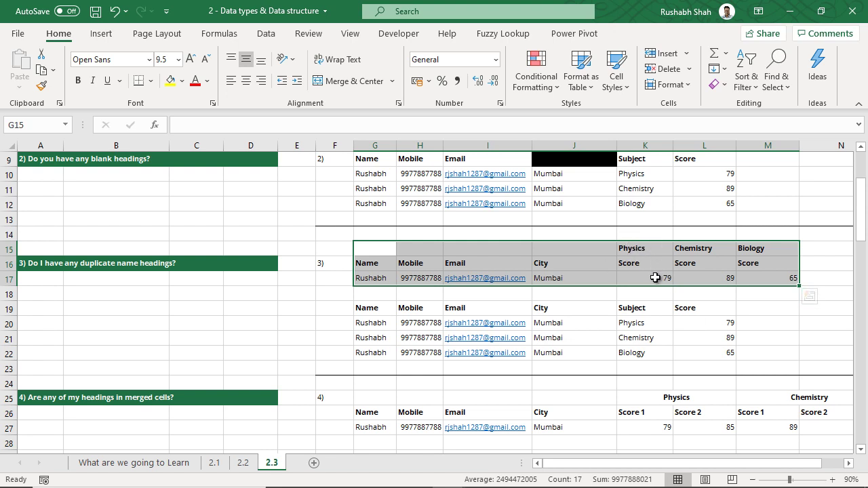
left_click_drag(657, 264, 759, 264)
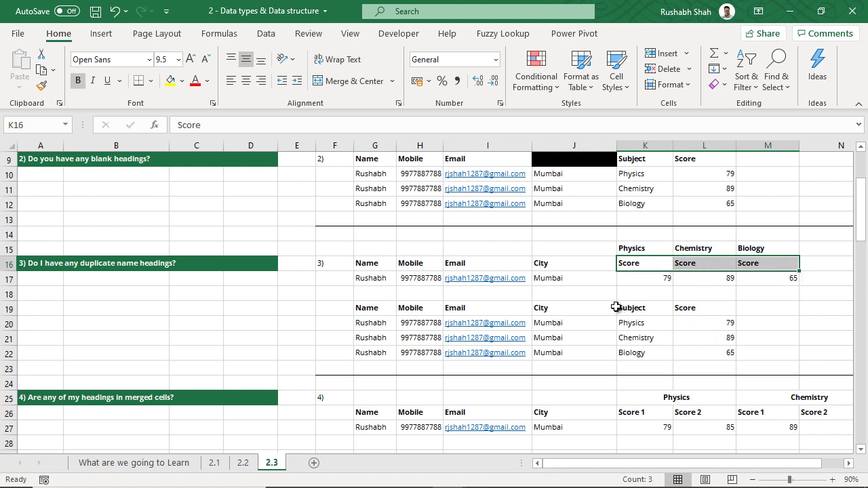
Highlight the subject labels K15:M15, the table G16:M17 and the repeated "Score" headings under each subject in question 3's first example.
left_click_drag(631, 249, 774, 248)
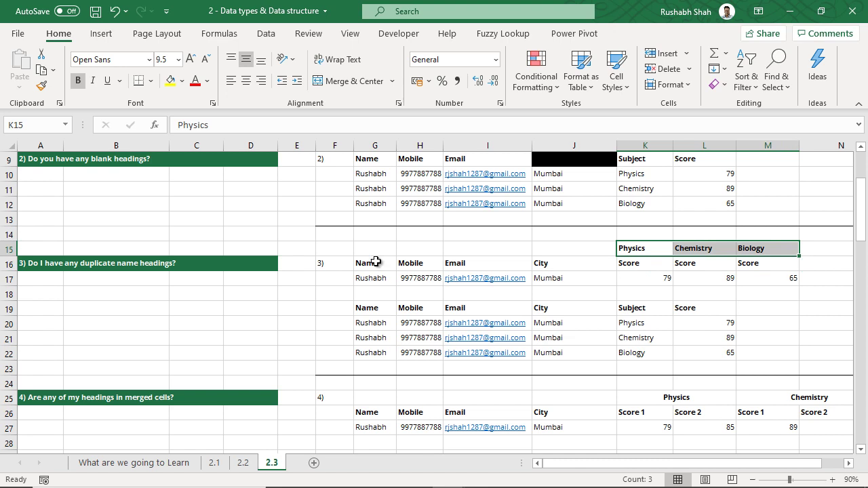
left_click_drag(366, 264, 757, 279)
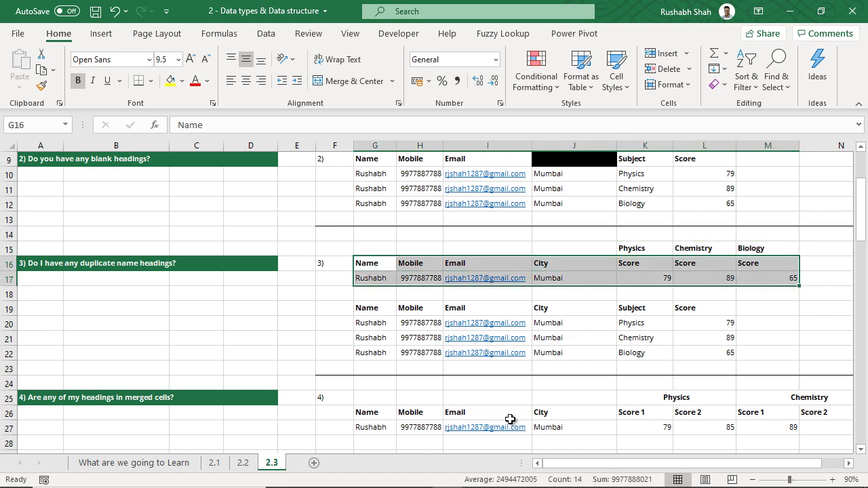
left_click(659, 267)
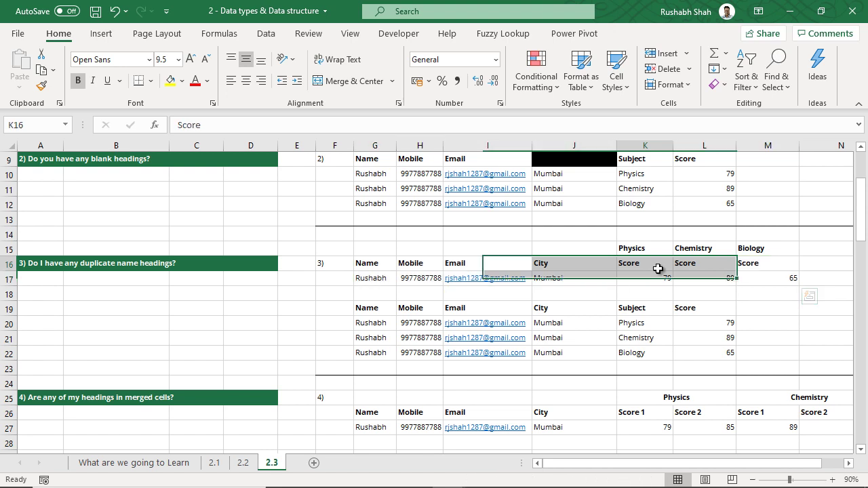
left_click_drag(657, 249, 661, 266)
left_click_drag(705, 250, 750, 265)
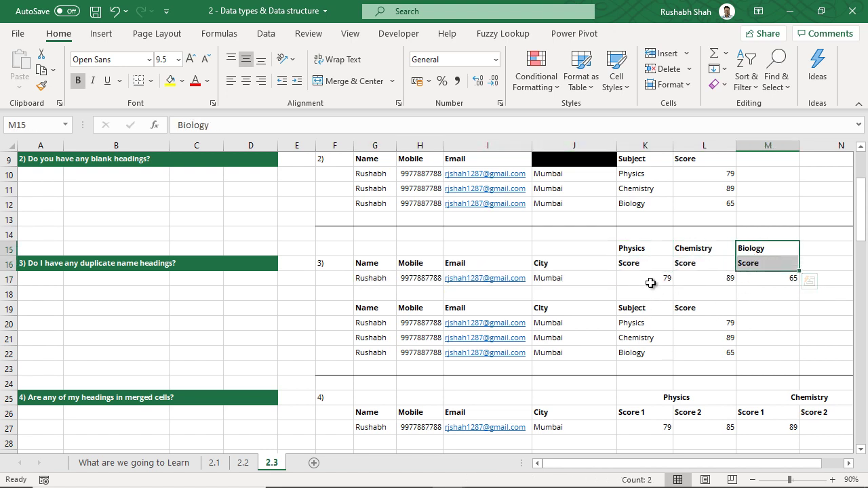
left_click_drag(646, 266, 760, 269)
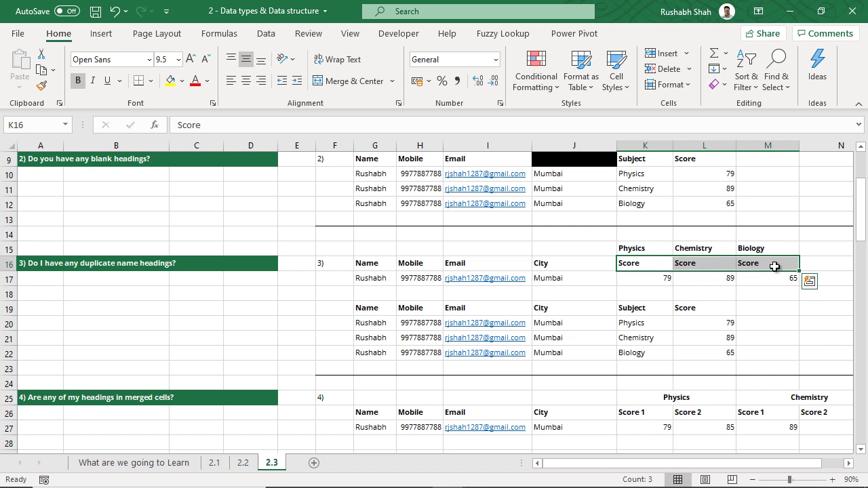
left_click(775, 263)
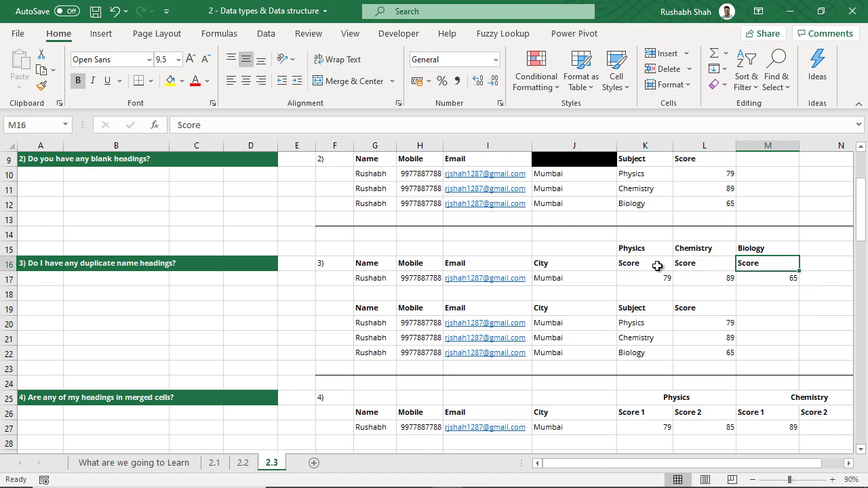
left_click_drag(653, 248, 764, 282)
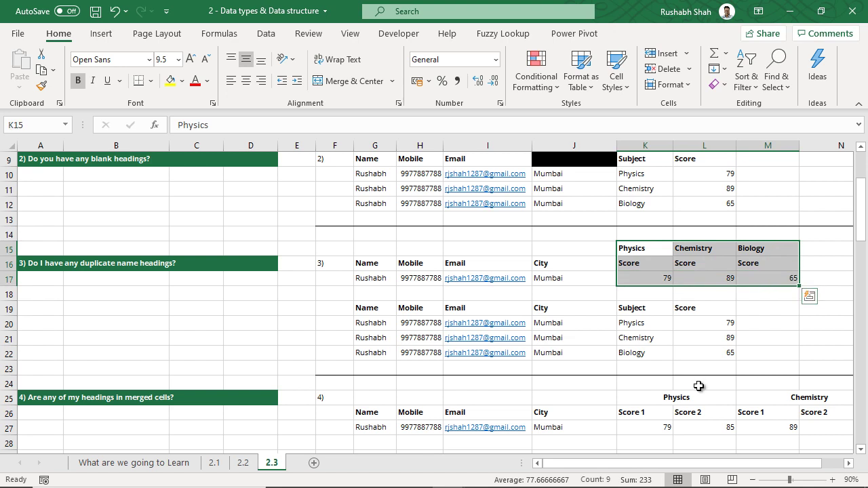
Highlight the Subject and Score columns K19:L22 and heading row G19:L19 of question 3's second table, comparing them with block K15:M17.
left_click_drag(640, 310, 669, 350)
left_click_drag(693, 312, 692, 356)
left_click_drag(360, 326, 705, 352)
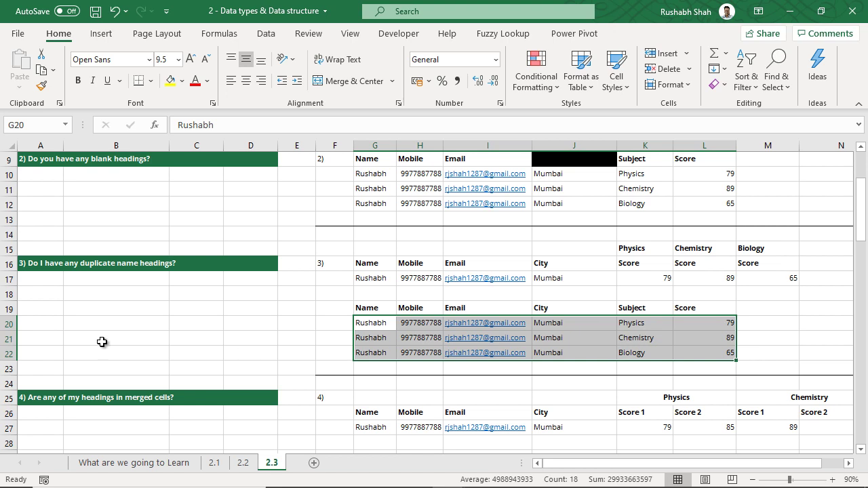
left_click_drag(654, 253, 753, 279)
left_click_drag(648, 310, 683, 352)
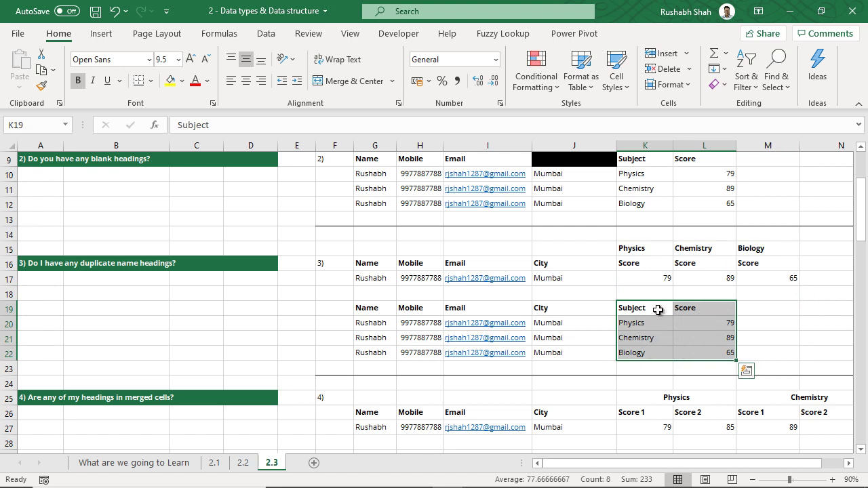
left_click_drag(379, 308, 696, 306)
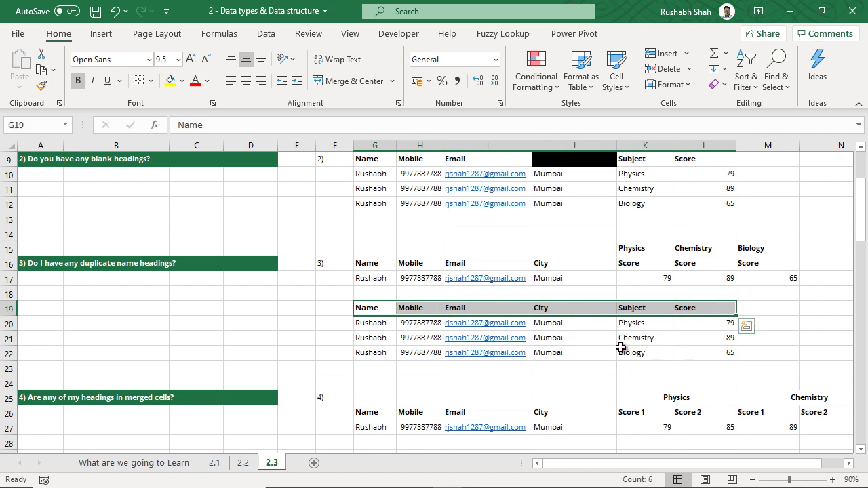
Point out question 4 on merged headings, highlighting its example table G25:N27, the merged headings K25:N25 and the score headings K26:N26.
scroll(621, 347, "down", 3)
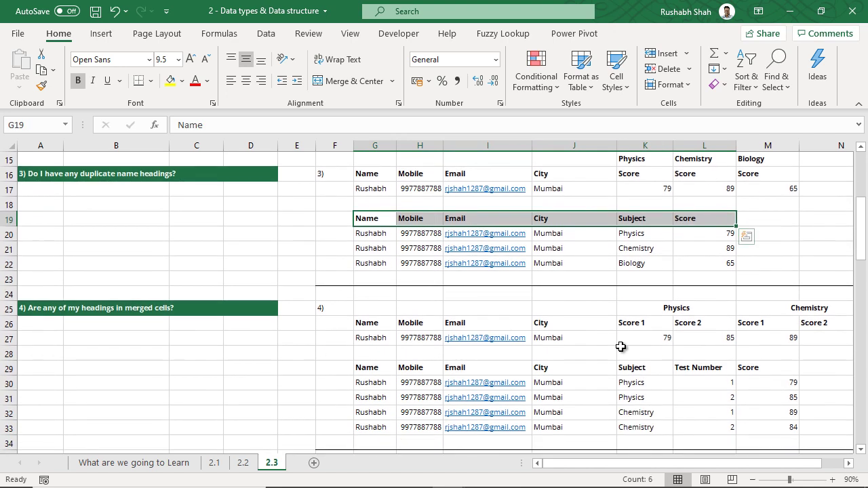
left_click(50, 266)
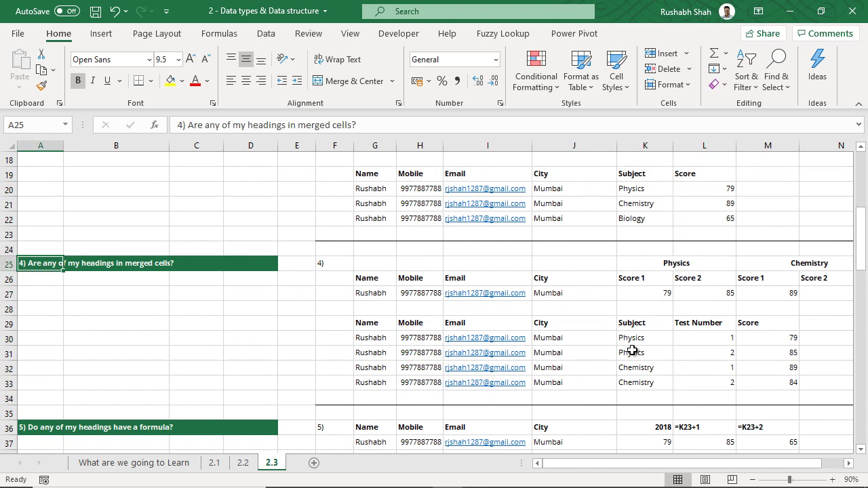
left_click(849, 463)
left_click(334, 263)
left_click_drag(333, 263, 775, 298)
left_click(635, 270)
left_click_drag(638, 264, 752, 278)
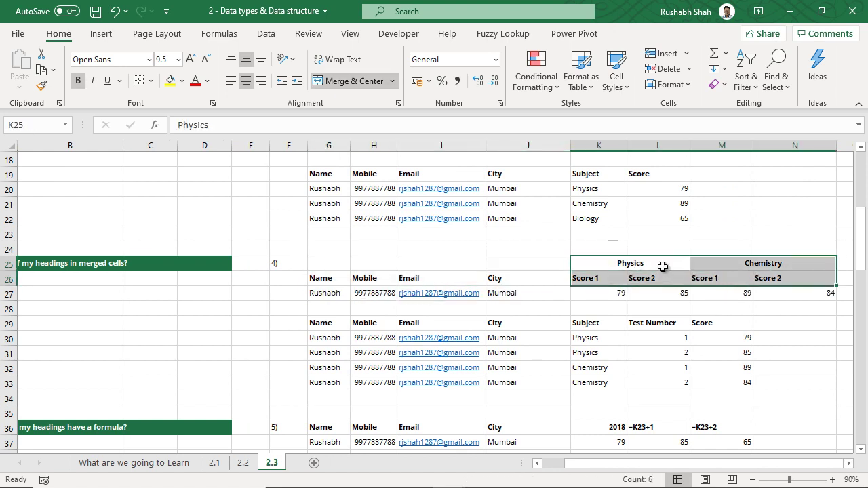
left_click_drag(599, 278, 817, 283)
left_click_drag(655, 263, 728, 265)
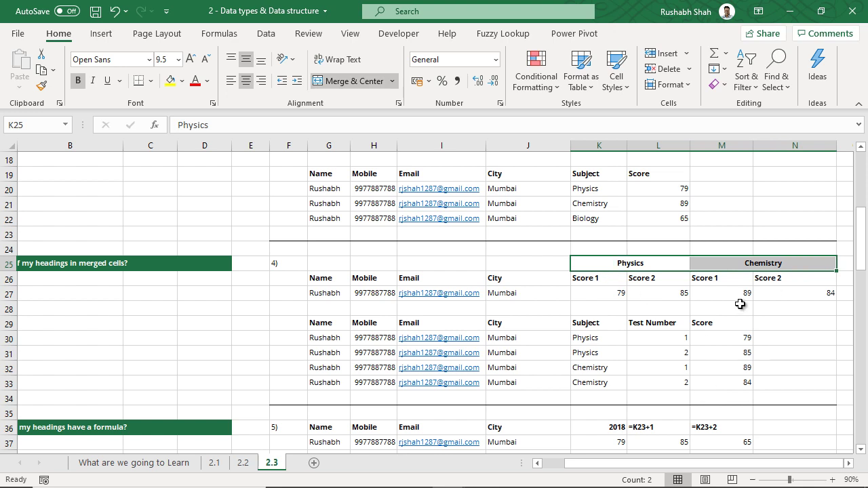
left_click_drag(329, 262, 771, 290)
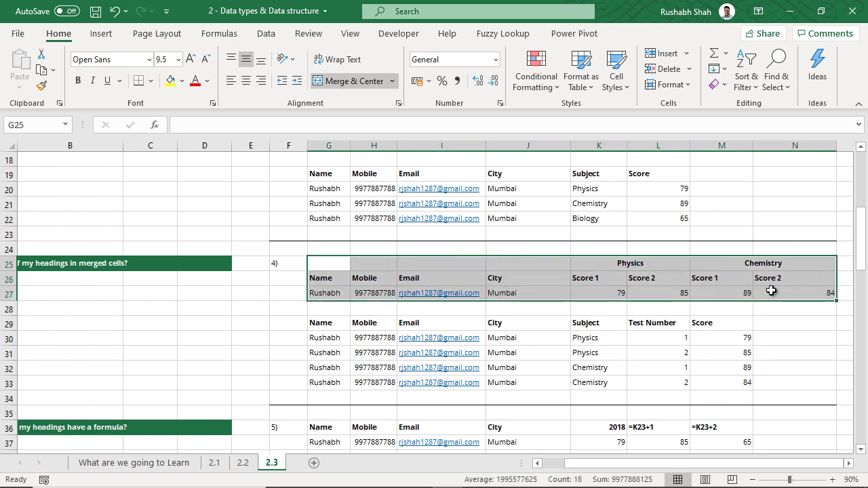
Highlight the Subject, Test Number and Score columns in K29:M33 of question 4's second table, matching them to the first table's score headings and values.
left_click_drag(603, 327, 605, 383)
left_click_drag(605, 273, 641, 278)
left_click_drag(655, 326, 659, 384)
left_click_drag(614, 289, 681, 294)
left_click_drag(712, 324, 713, 385)
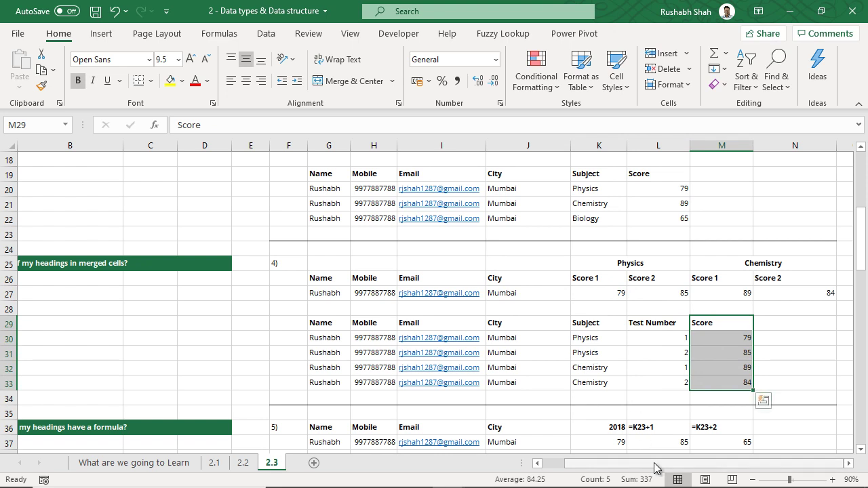
Point out question 5 on formula headings, highlighting table G36:M37 and its headings L36:M36, and compare with the plain year headings K39:M39.
left_click_drag(656, 468, 634, 466)
scroll(397, 340, "down", 1)
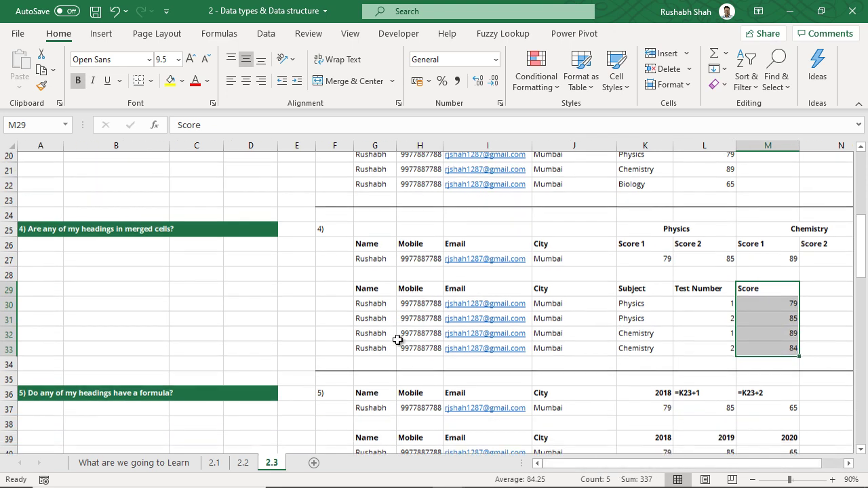
scroll(397, 339, "down", 4)
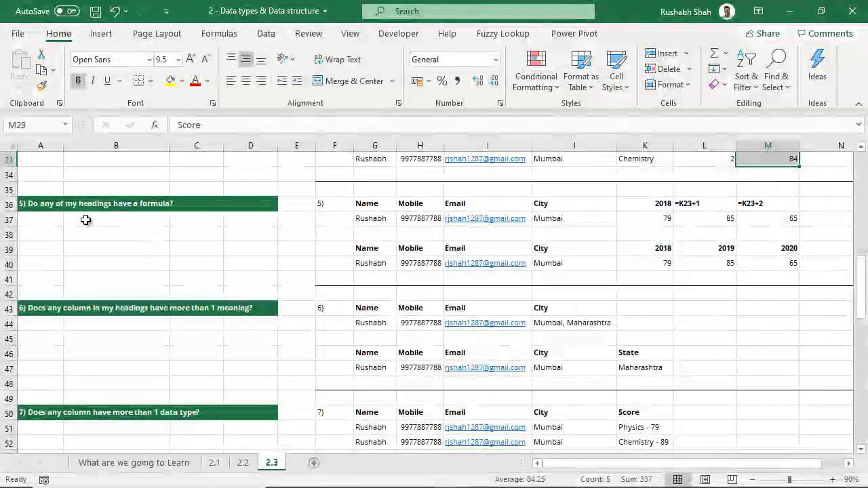
left_click(37, 204)
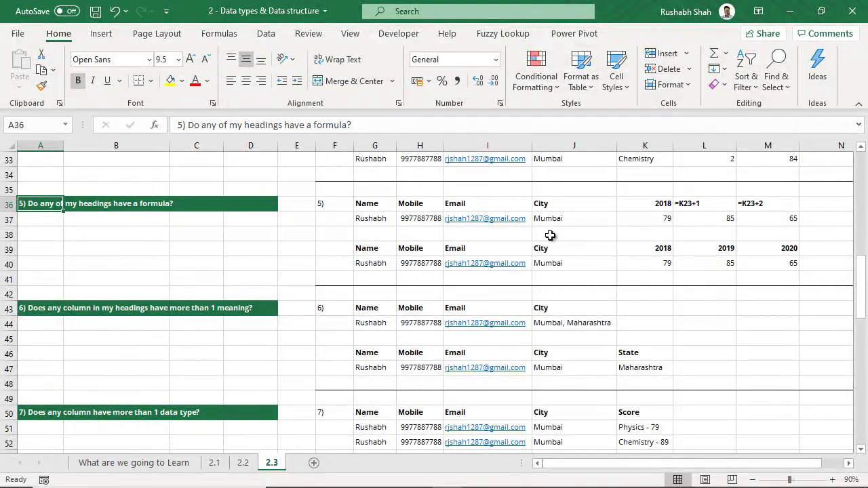
left_click_drag(365, 203, 750, 219)
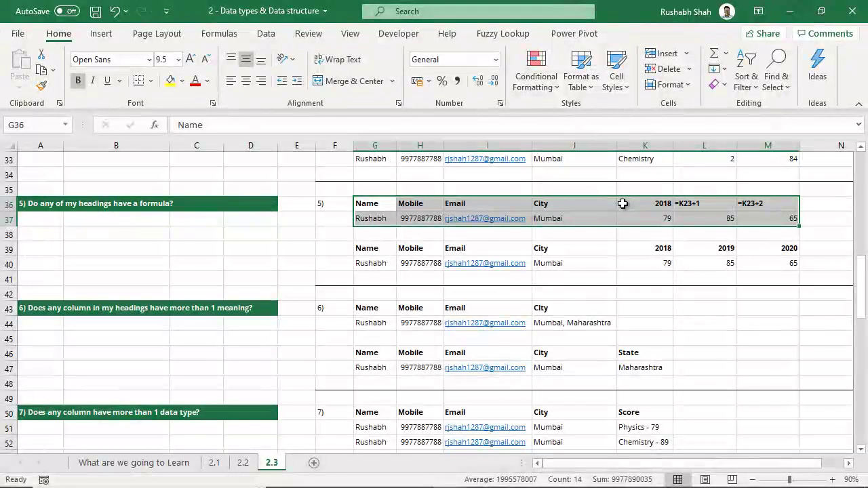
left_click(623, 204)
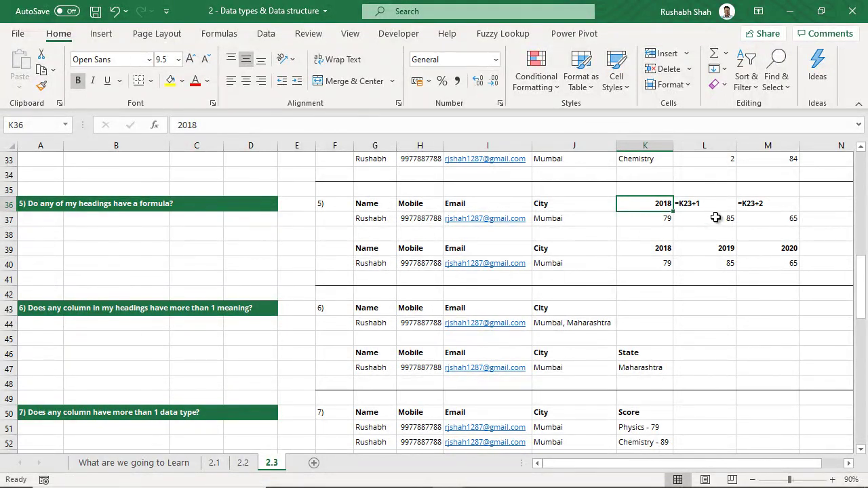
left_click(712, 204)
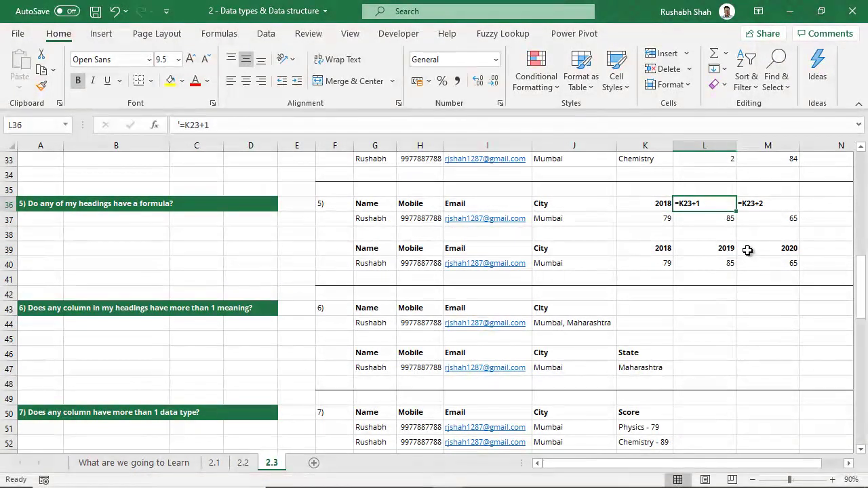
left_click(765, 203)
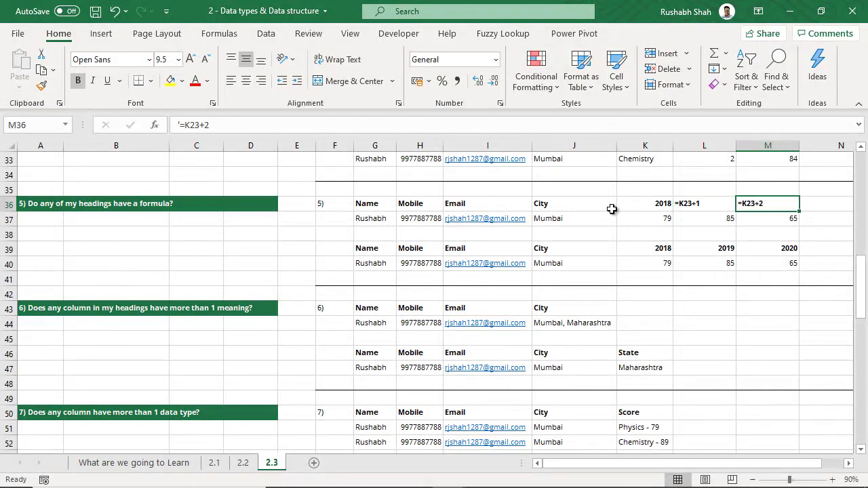
left_click_drag(360, 203, 746, 204)
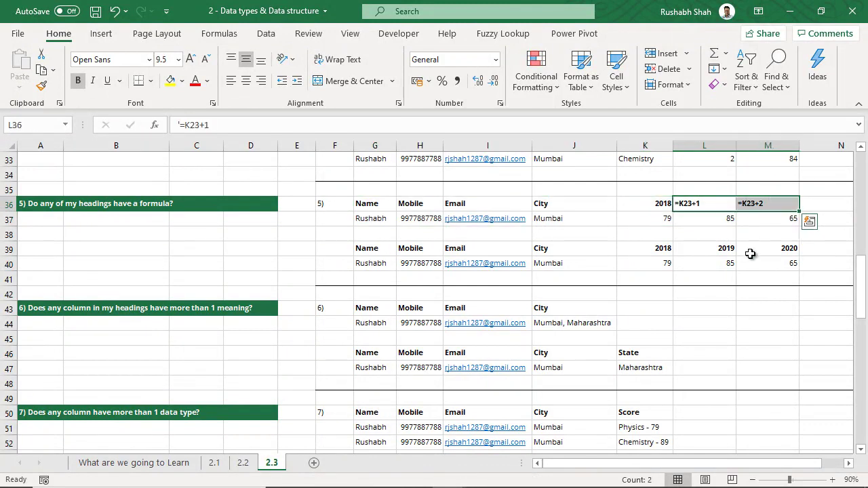
left_click_drag(664, 248, 762, 248)
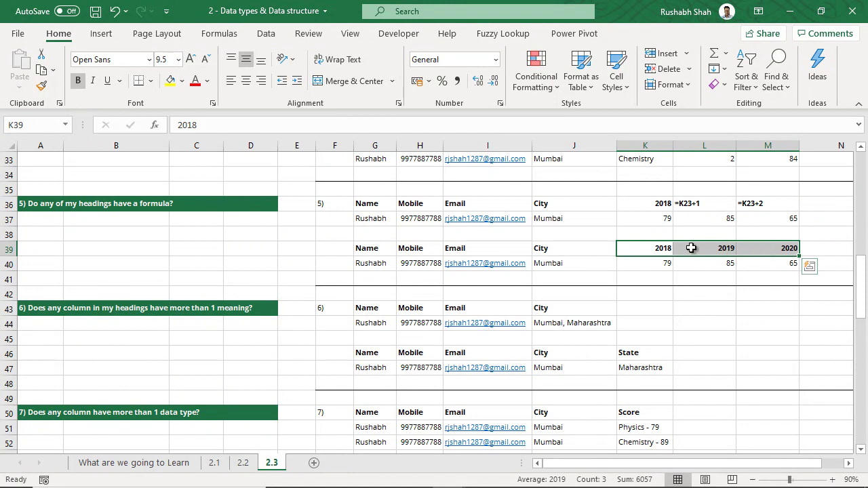
left_click(692, 248)
Point out question 6 on columns with several meanings, highlighting table G43:J44 and its City column, and compare with the separate City and State columns J46:K47.
scroll(685, 248, "down", 2)
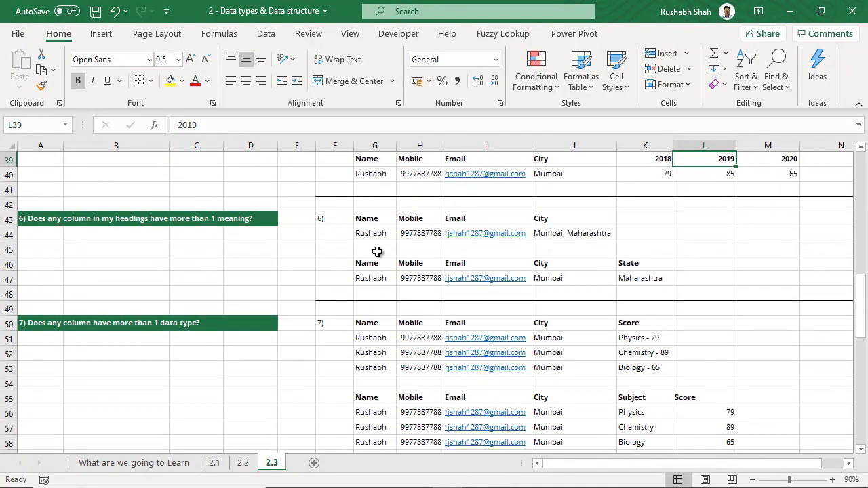
left_click(48, 218)
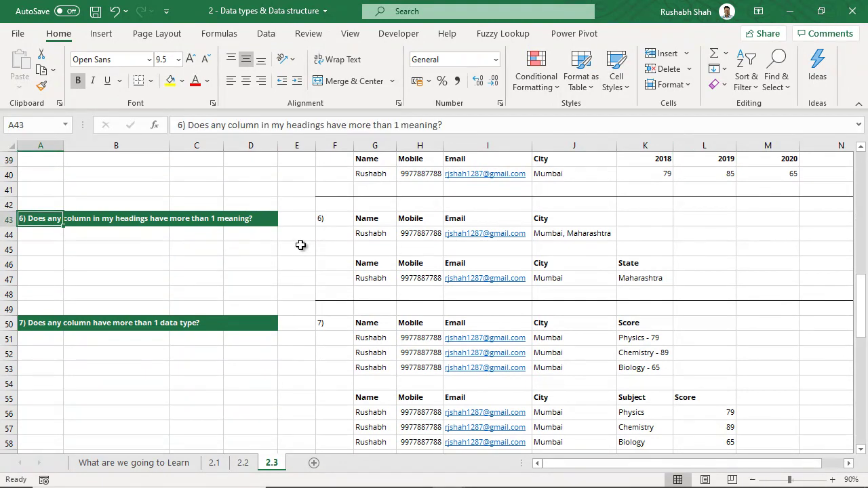
left_click_drag(366, 219, 582, 231)
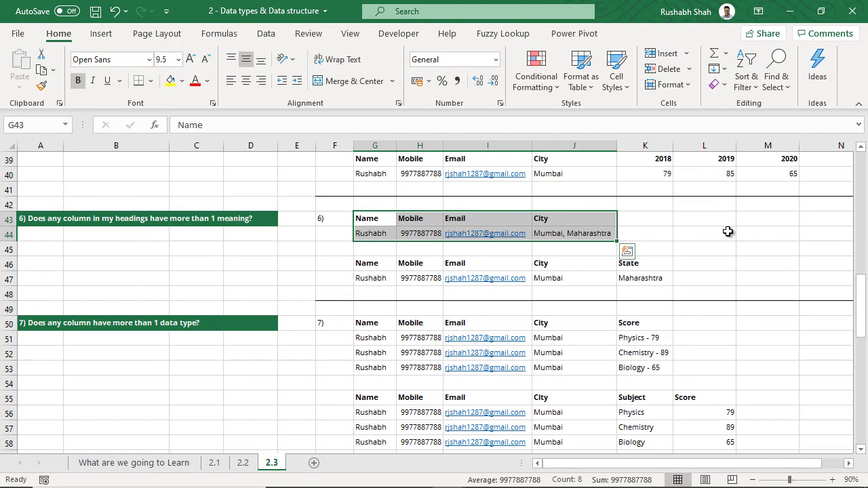
left_click_drag(582, 219, 581, 232)
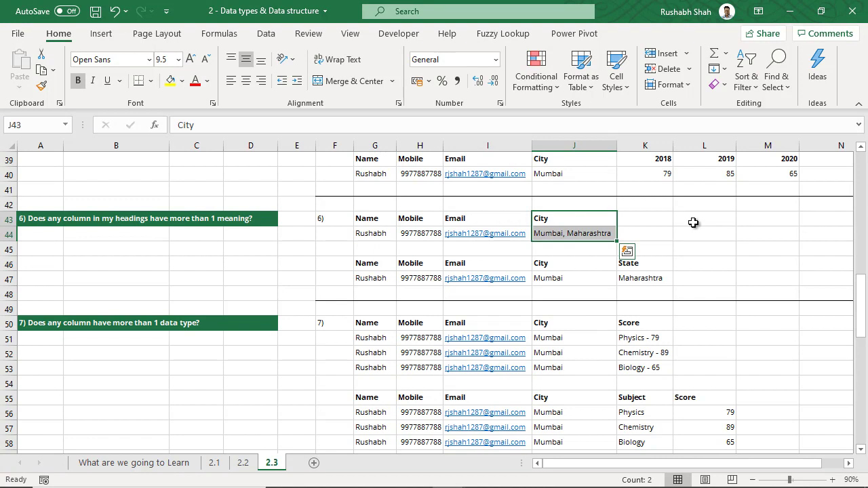
left_click_drag(601, 268, 655, 278)
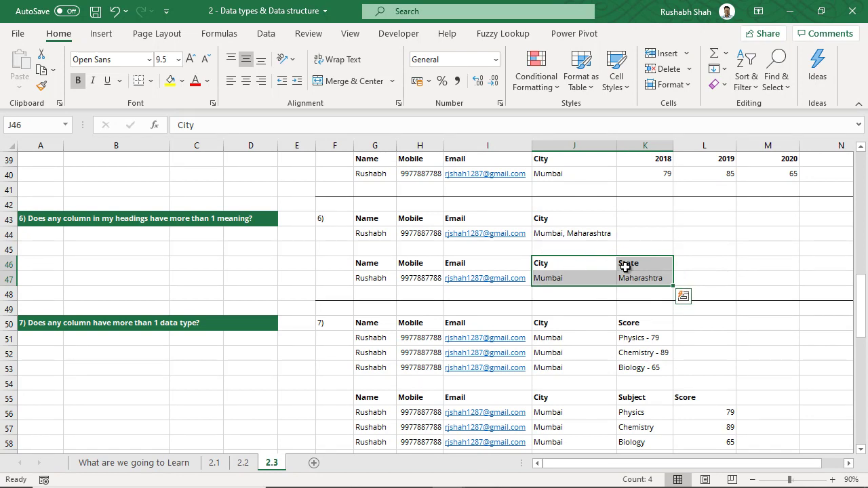
left_click_drag(579, 221, 633, 278)
left_click(587, 223)
Point out question 7 on mixed data types, highlighting the Score column K50:K53, and compare with the separate Subject and Score columns K55:L58.
scroll(587, 223, "down", 1)
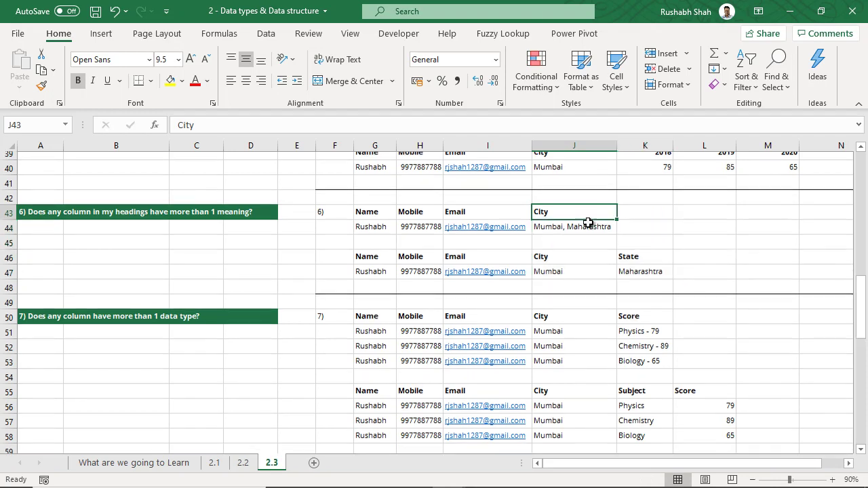
scroll(588, 224, "down", 2)
left_click(41, 232)
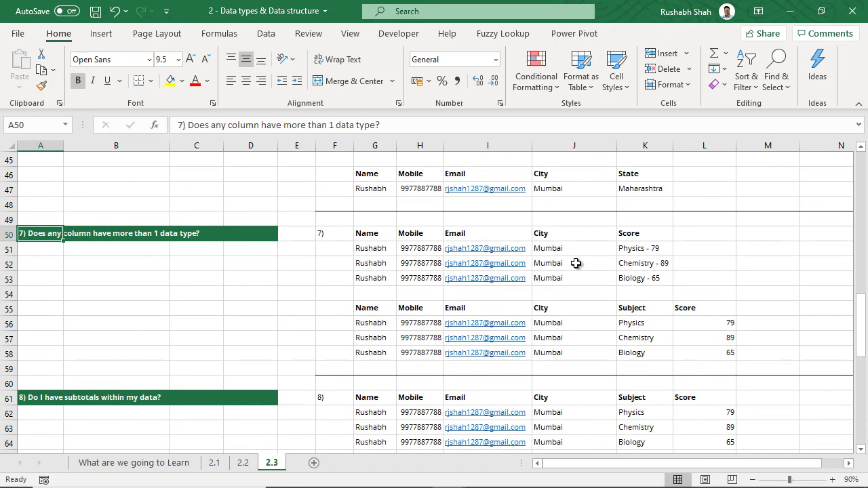
left_click_drag(632, 235, 634, 277)
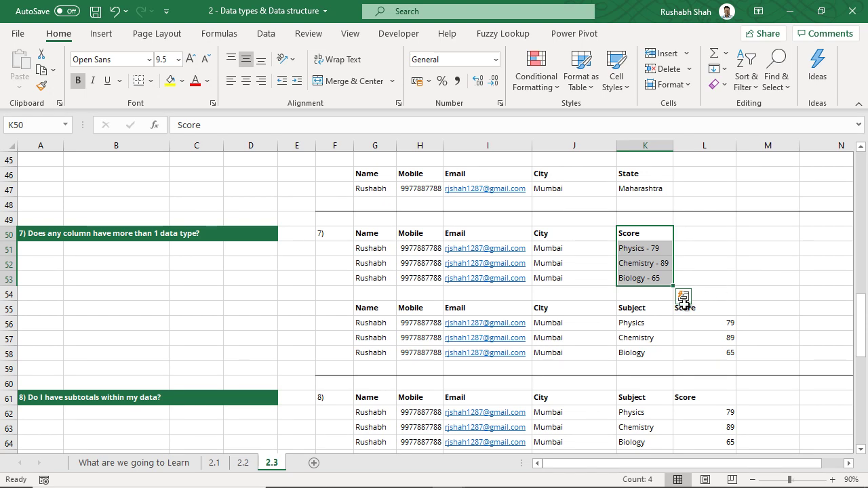
left_click_drag(660, 308, 694, 355)
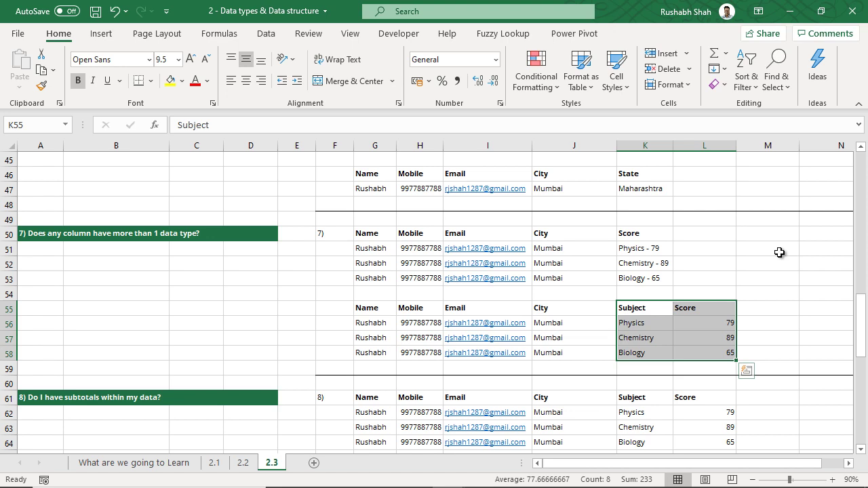
Point out question 8 on subtotals within data, selecting its heading in A61 and highlighting the example table G61:L69.
scroll(780, 252, "down", 7)
scroll(780, 252, "up", 2)
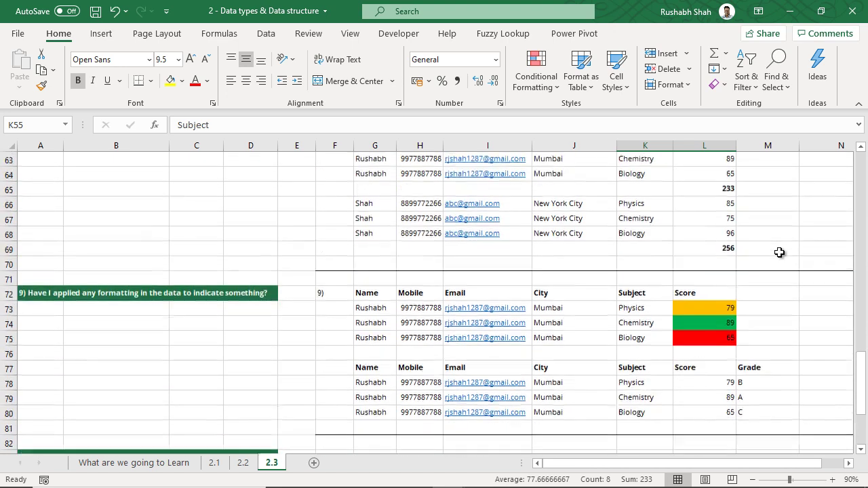
scroll(780, 253, "up", 1)
left_click(43, 217)
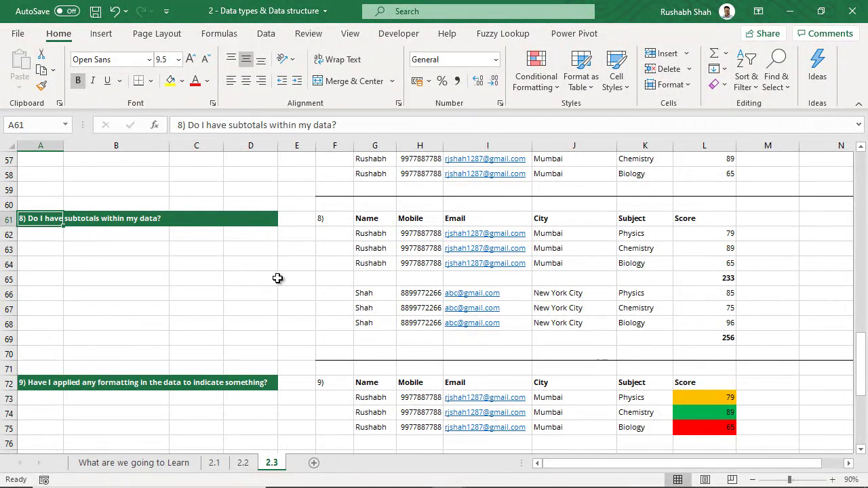
left_click_drag(704, 332, 385, 222)
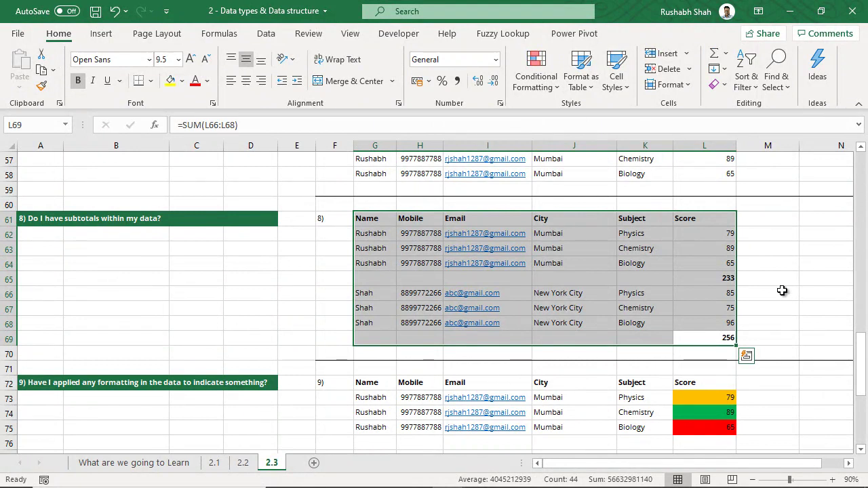
Inspect the subtotal formulas in L65 and L69 without changing them, and return to the table's Name heading in G61.
left_click(715, 284)
key("F2")
key("Escape")
double_click(716, 338)
key("Escape")
left_click(374, 218)
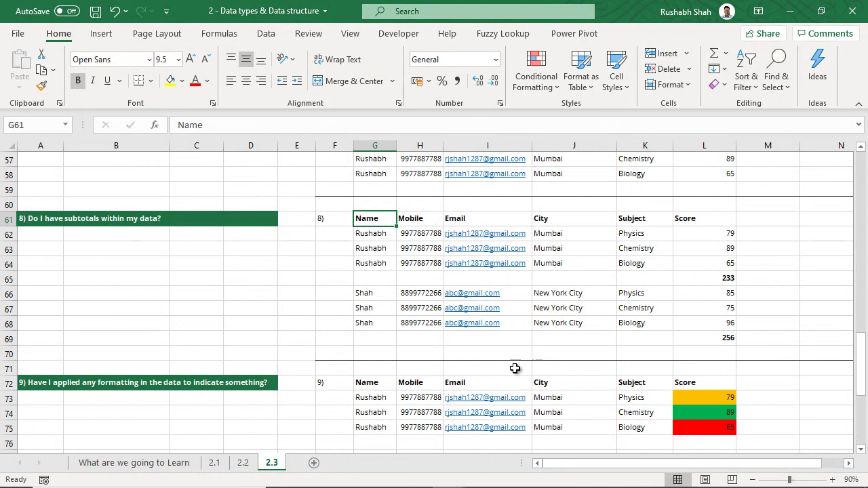
Highlight subtotals L65 and L69 together, point out blank cell J65 and table G61:L69, and revisit each subtotal cell.
left_click(694, 285)
left_click(709, 342, "ctrl")
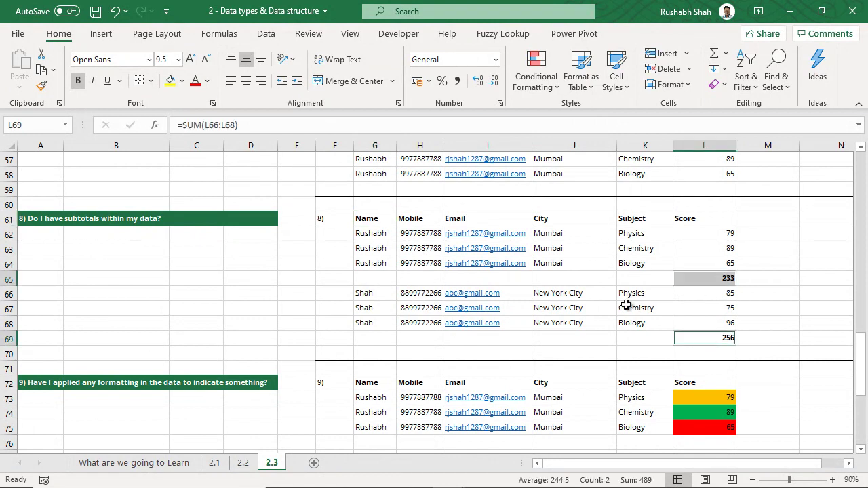
left_click(603, 279)
mouse_move(384, 221)
left_mouse_down()
mouse_move(688, 326)
mouse_move(692, 338)
left_mouse_up()
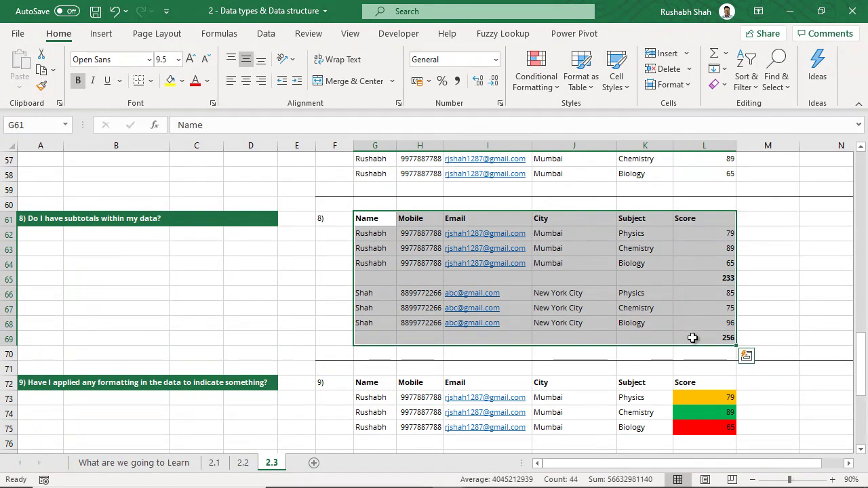
left_click(698, 279)
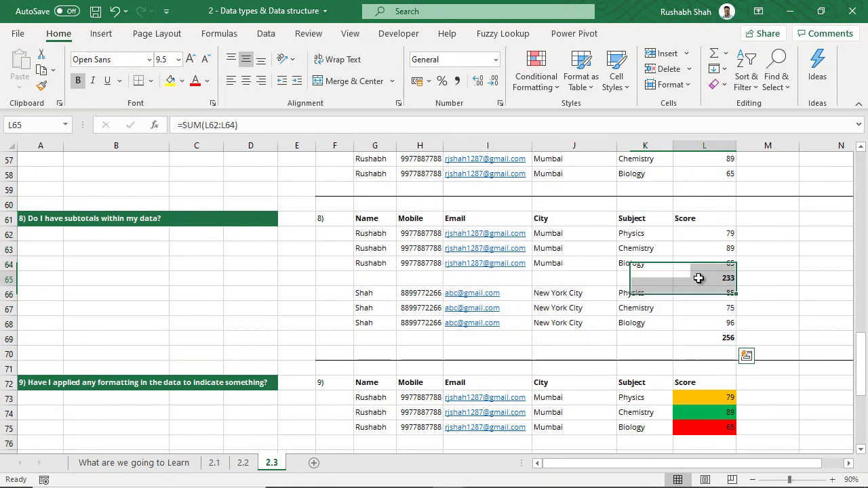
left_click(698, 338)
left_click(708, 280)
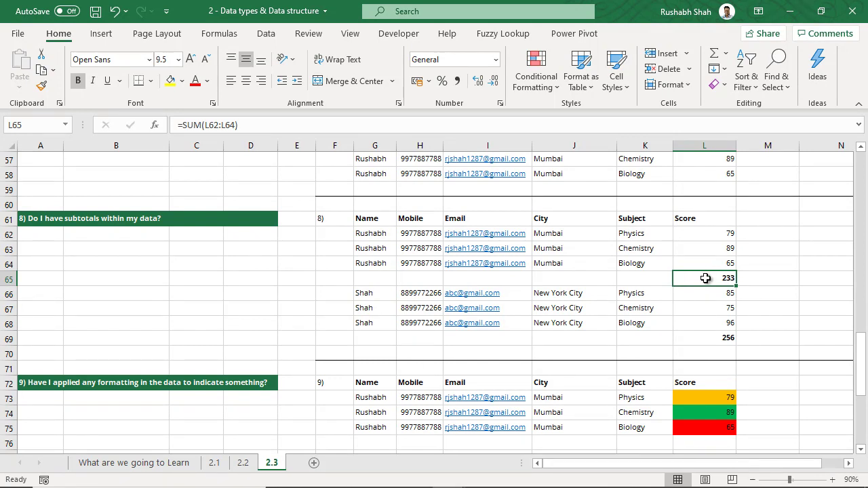
Point out question 9 on formatting as meaning, highlighting table G72:L75 and coloured scores L73:L75, and compare with the Grade table G77:M80.
scroll(705, 278, "down", 4)
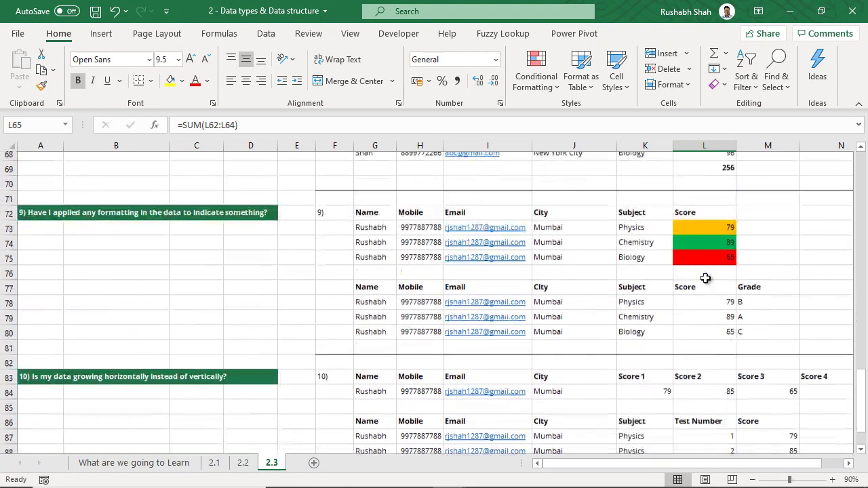
left_click(42, 207)
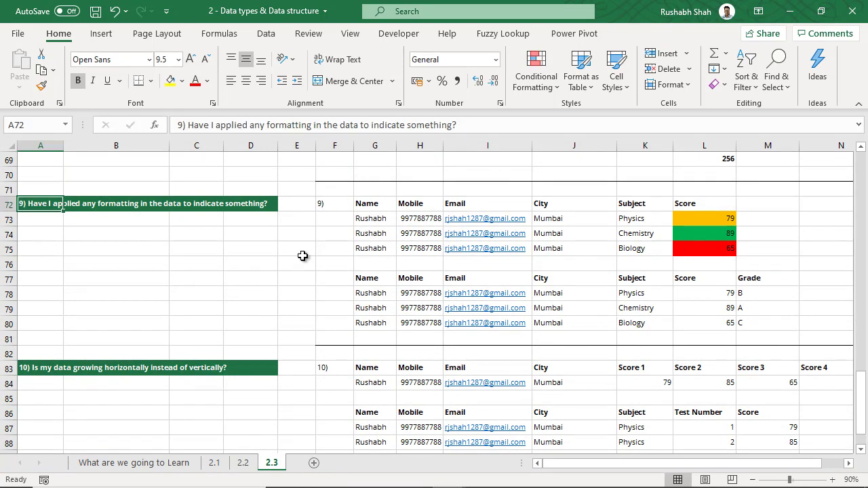
left_click_drag(370, 204, 703, 248)
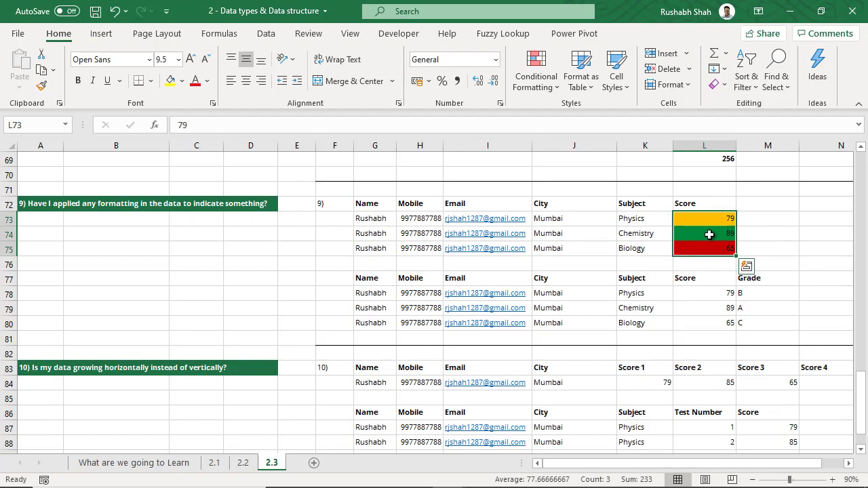
left_click(774, 232)
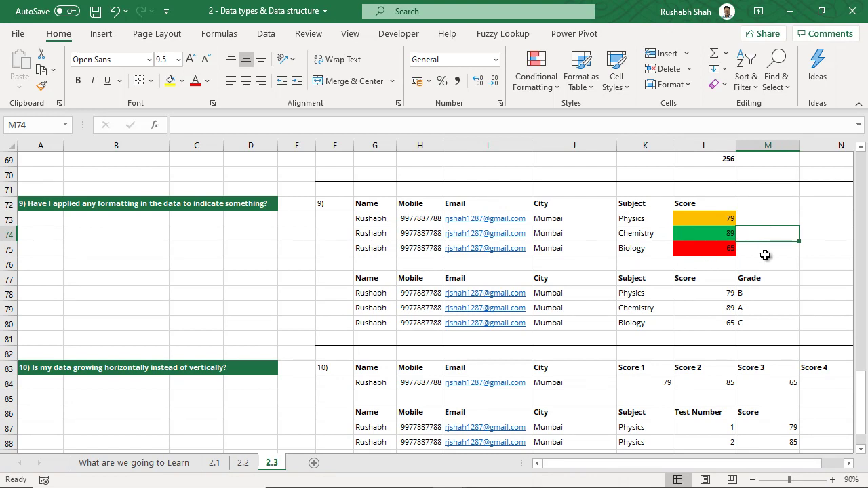
left_click_drag(360, 207, 719, 249)
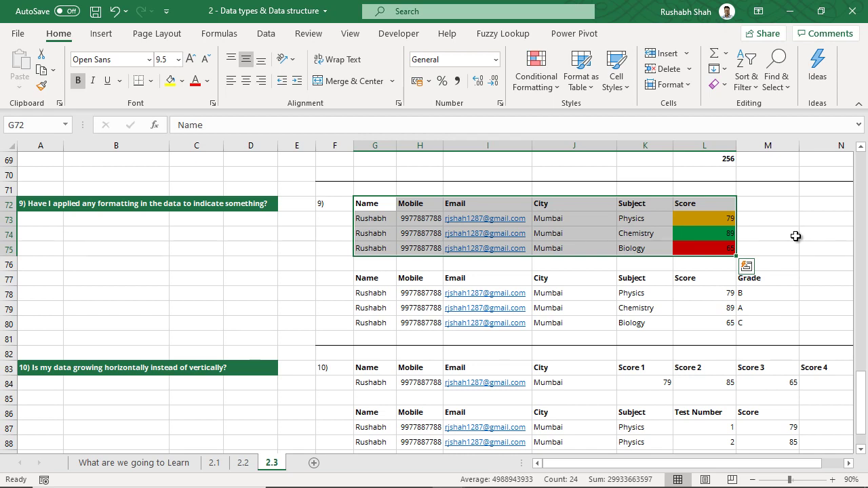
left_click_drag(370, 278, 756, 326)
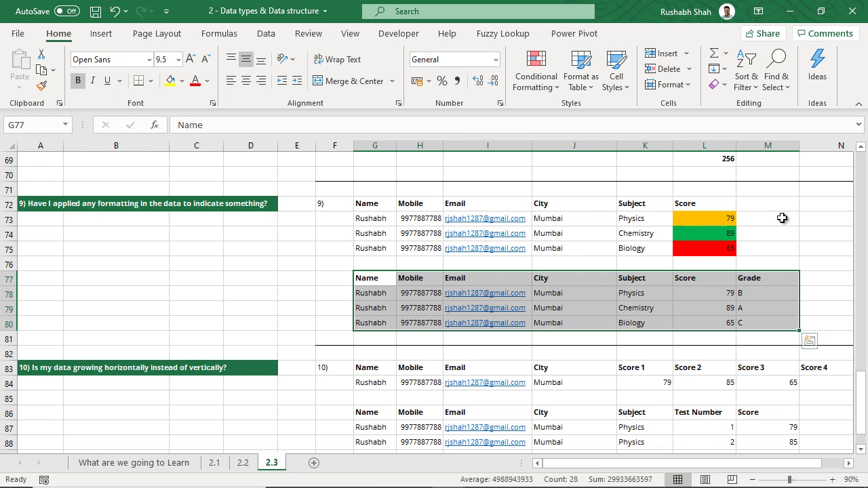
left_click_drag(709, 221, 719, 248)
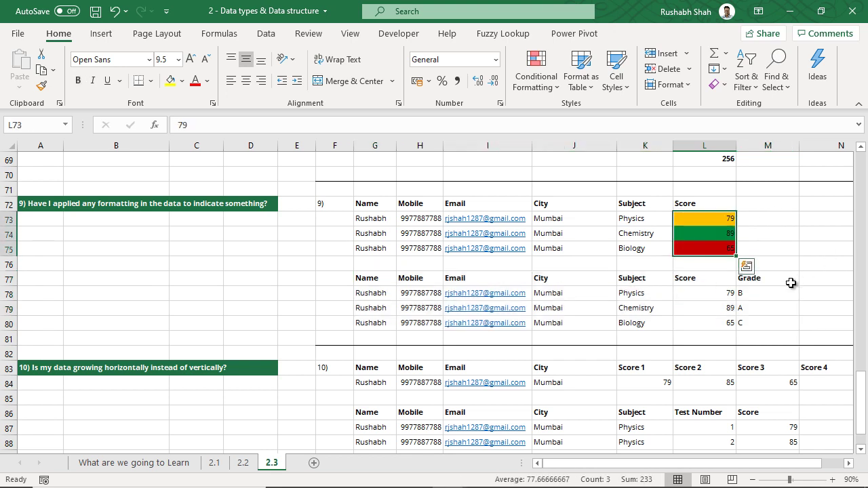
Point out question 10 on horizontal growth, highlighting its heading A83, table G83:N84 and the blank columns O83:Q83 beside Score 4.
scroll(791, 282, "down", 2)
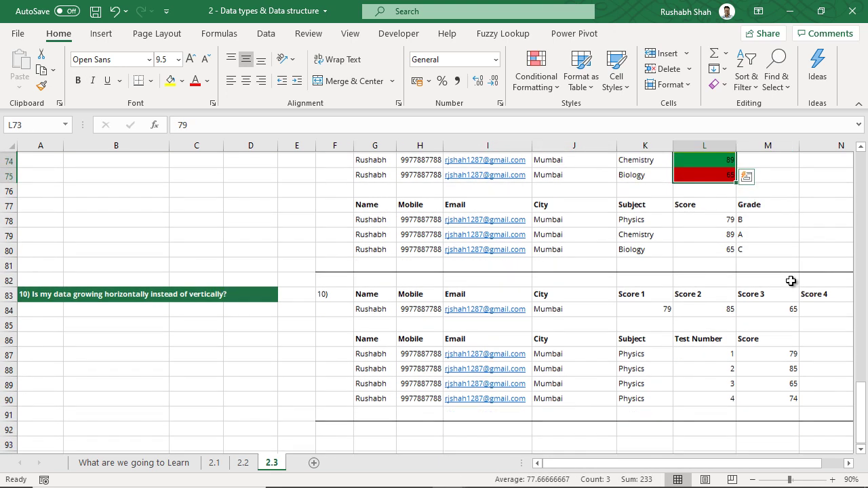
left_click(50, 279)
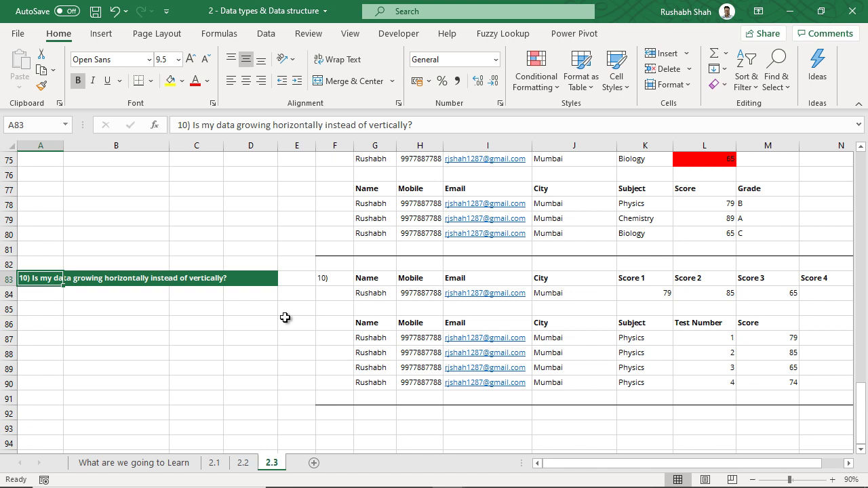
left_click(849, 464)
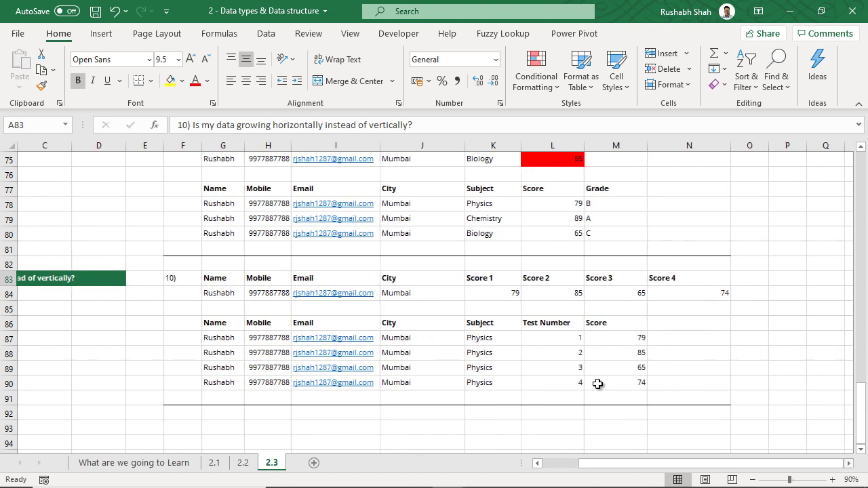
left_click_drag(206, 278, 655, 285)
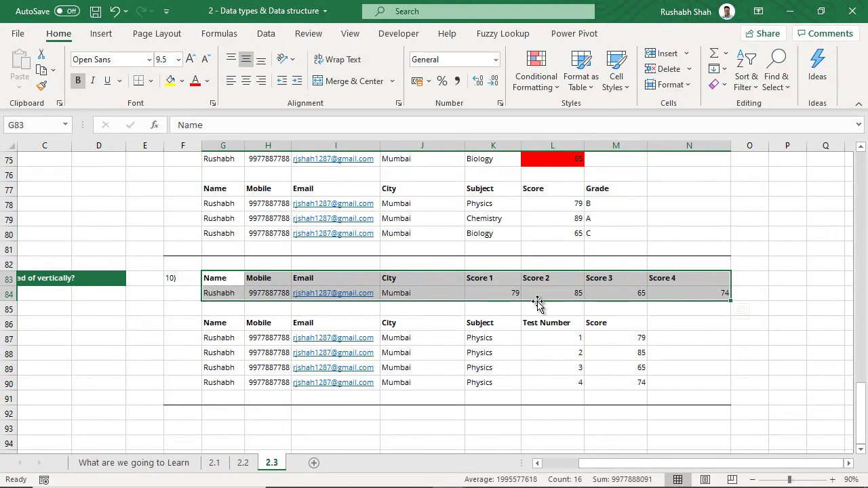
left_click_drag(502, 279, 821, 285)
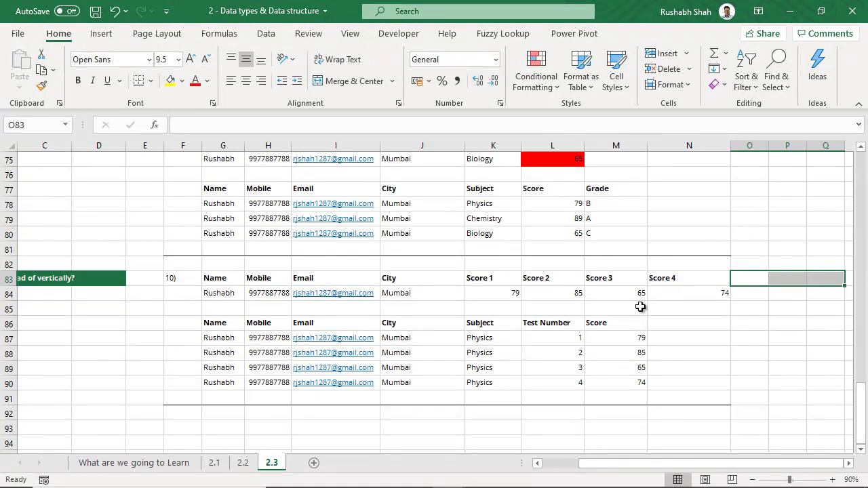
Point out the individual score cells across K84:N84 under Score 1 to Score 4, and the single name entry in G84.
left_click(502, 291)
left_click_drag(572, 293, 683, 277)
left_click(682, 293)
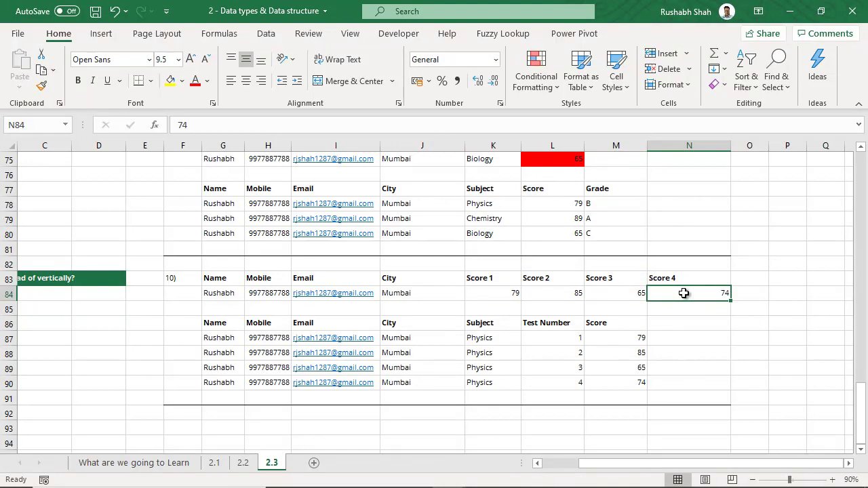
left_click(223, 292)
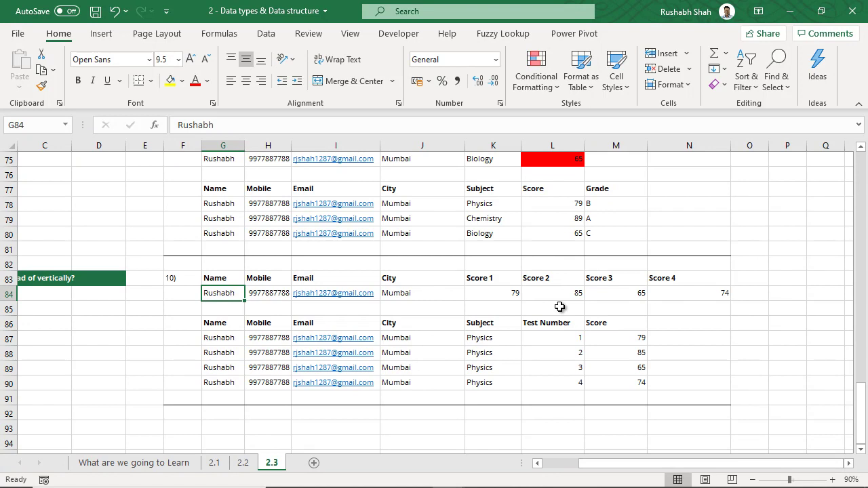
Highlight the vertical table G86:M90 and its Test Number column, comparing its downward growth with the sideways Score headings in row 83.
left_click_drag(231, 325, 599, 383)
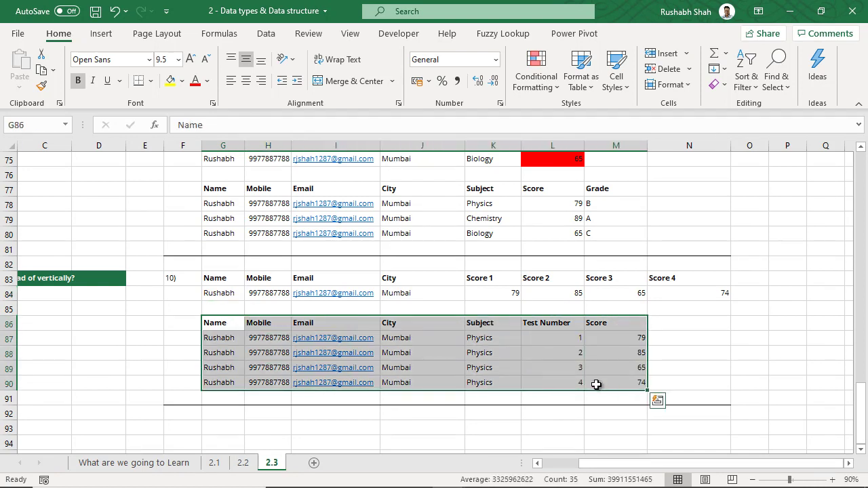
left_click(568, 324)
left_click_drag(558, 340, 558, 386)
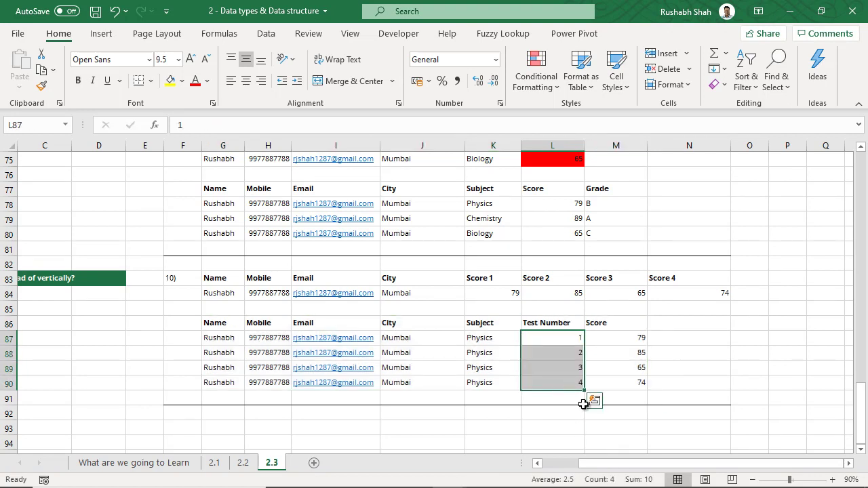
left_click_drag(505, 280, 794, 280)
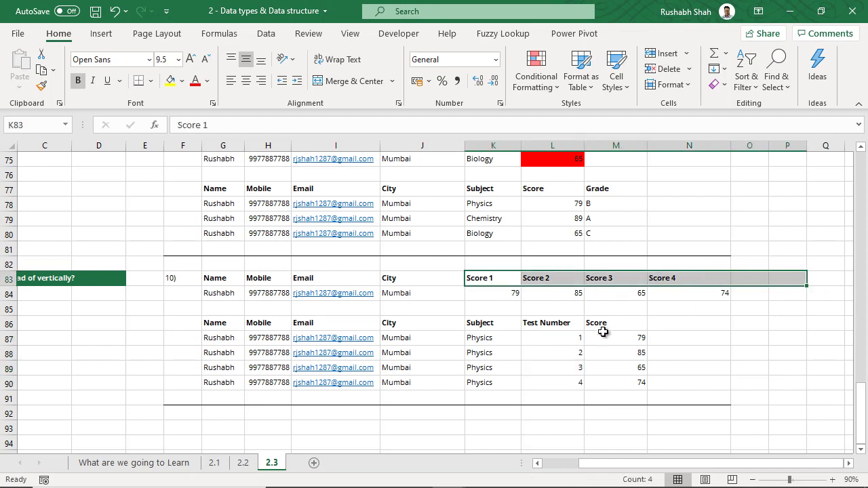
left_click_drag(568, 337, 564, 426)
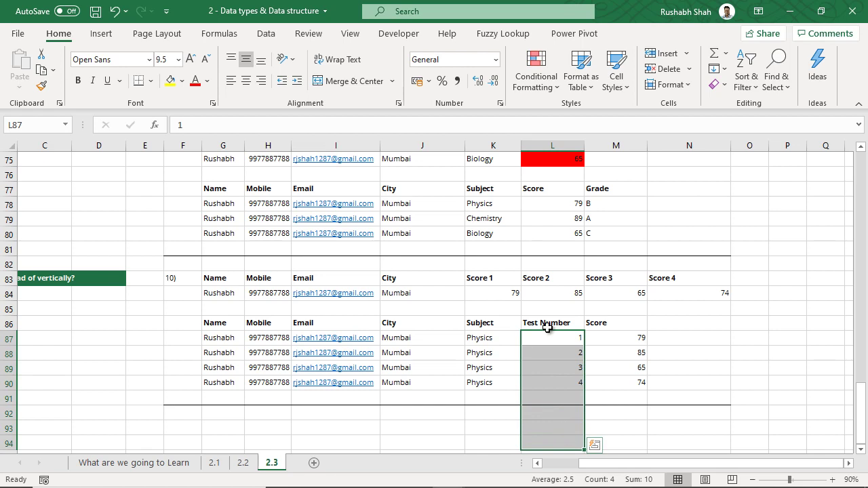
left_click_drag(223, 324, 803, 322)
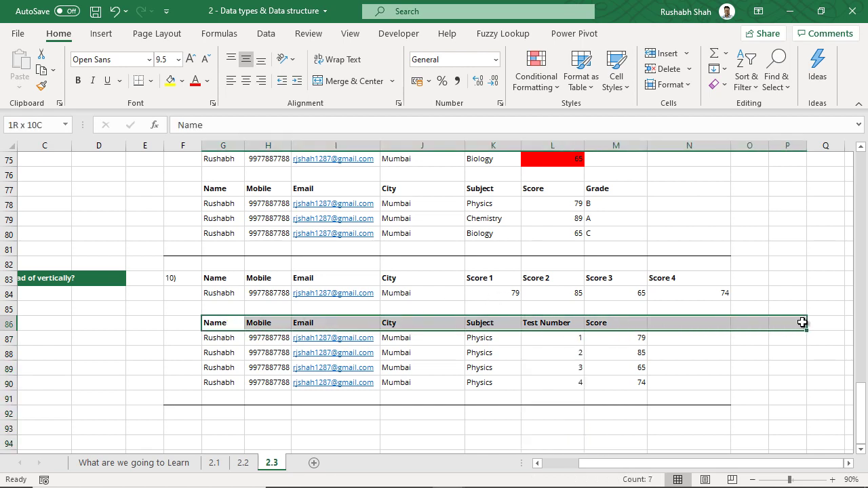
left_click(226, 324)
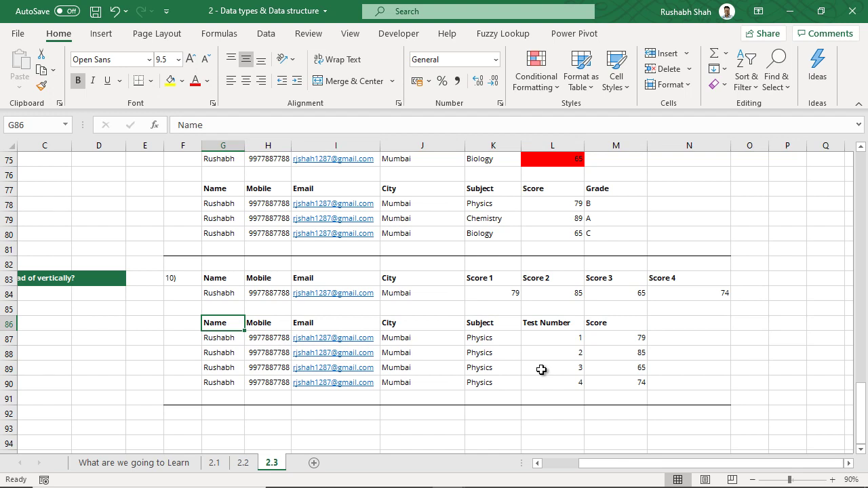
Revisit the 10 Questions to Ask Yourself title on sheet 2.3, and select the title on the What are we going to Learn sheet.
left_click_drag(649, 466, 554, 466)
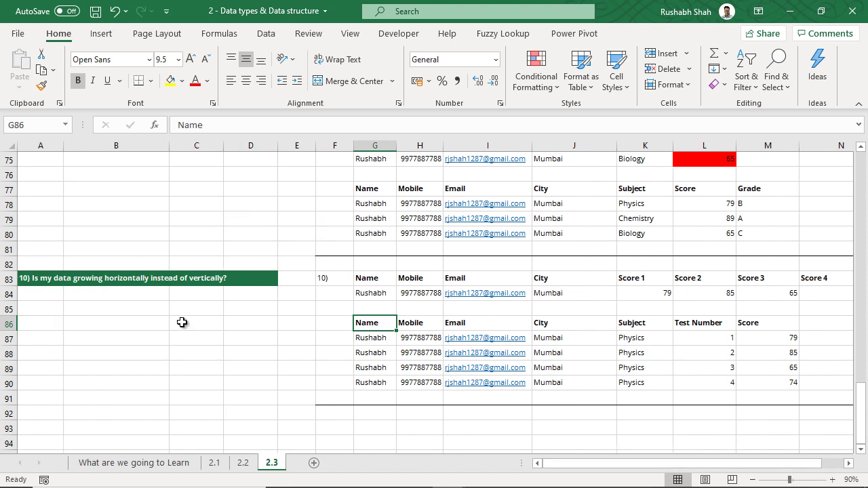
scroll(278, 266, "up", 18)
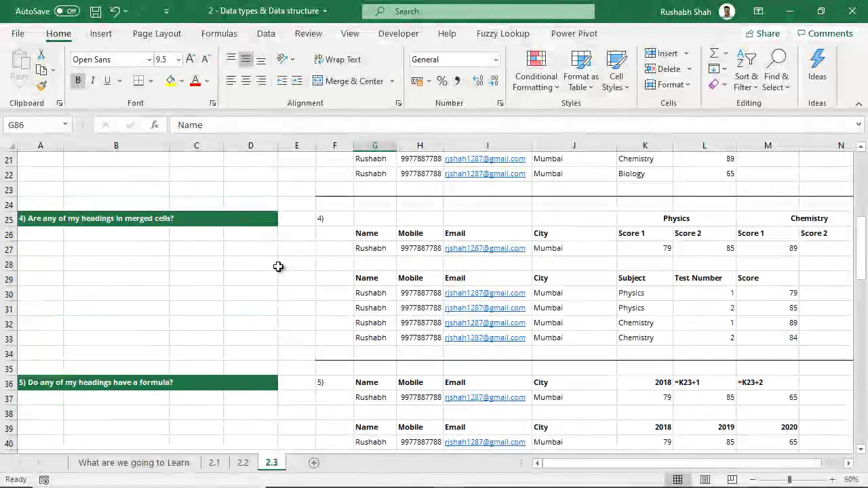
scroll(278, 266, "up", 7)
left_click(304, 163)
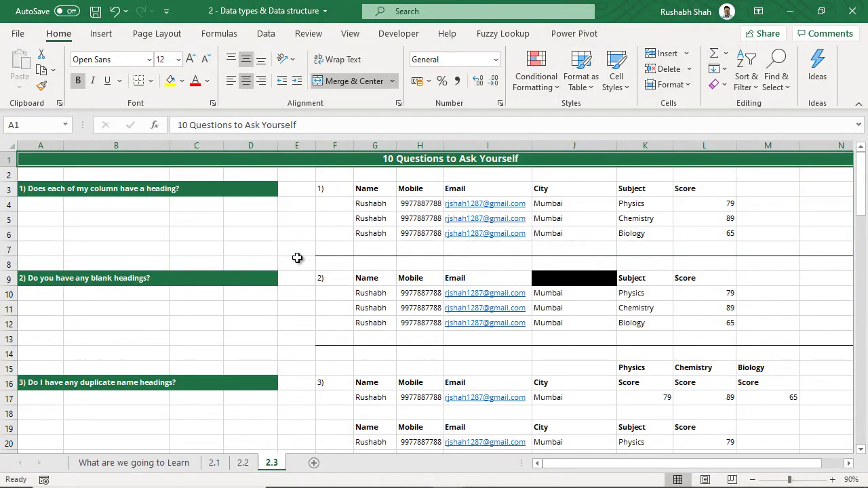
left_click(157, 464)
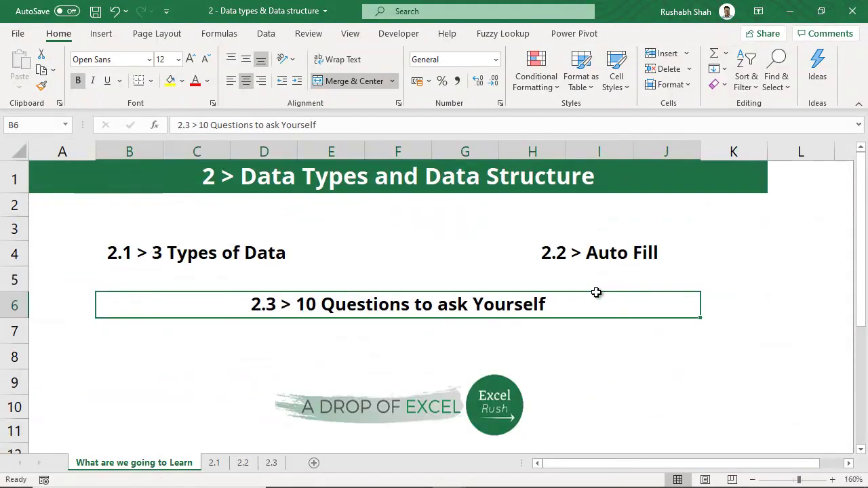
left_click(459, 182)
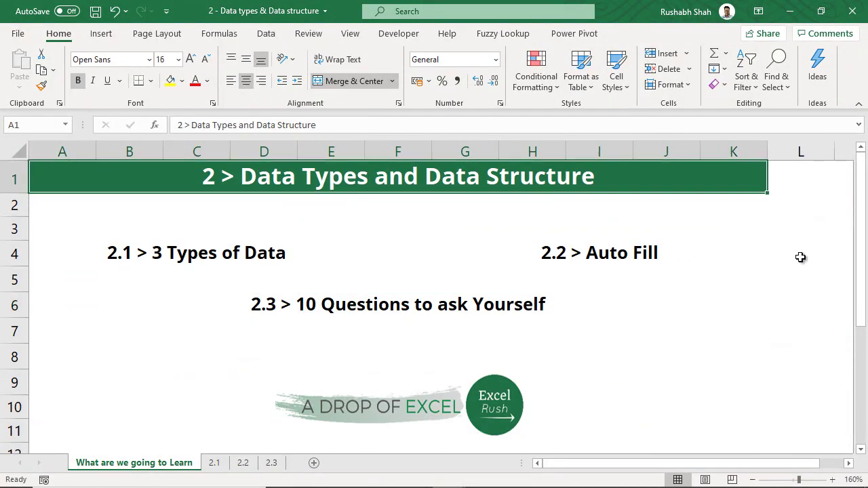